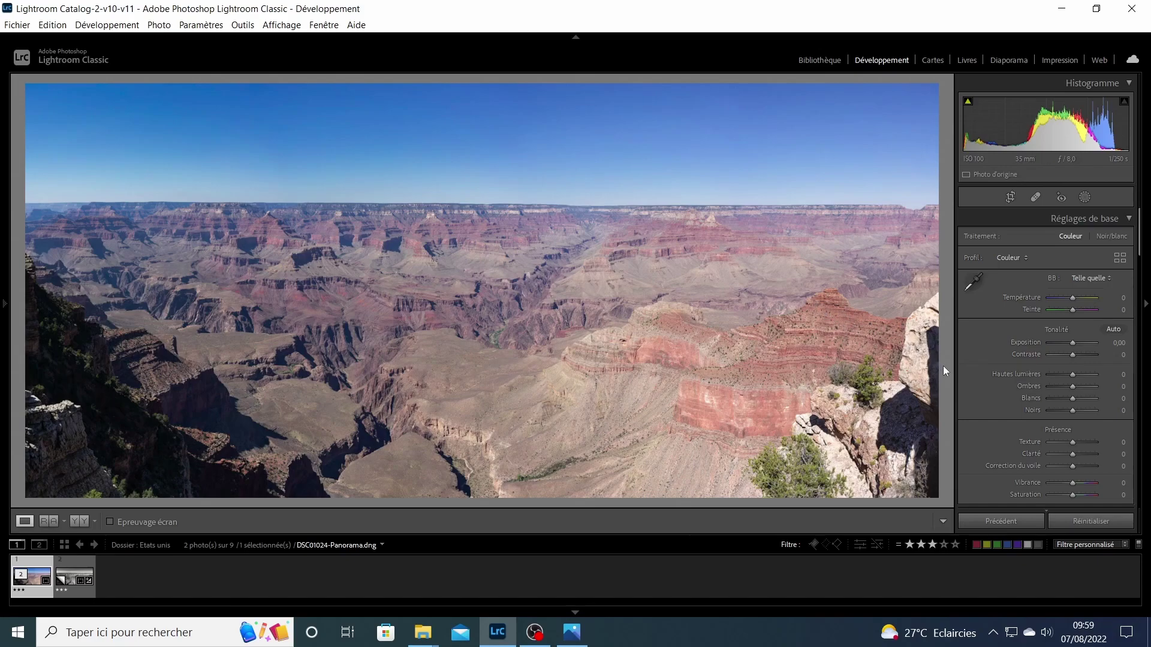
# - Try the Monochrome profile on the colour panorama, toggling it through undo and redo, and return to colour
pyautogui.click(1010, 257)
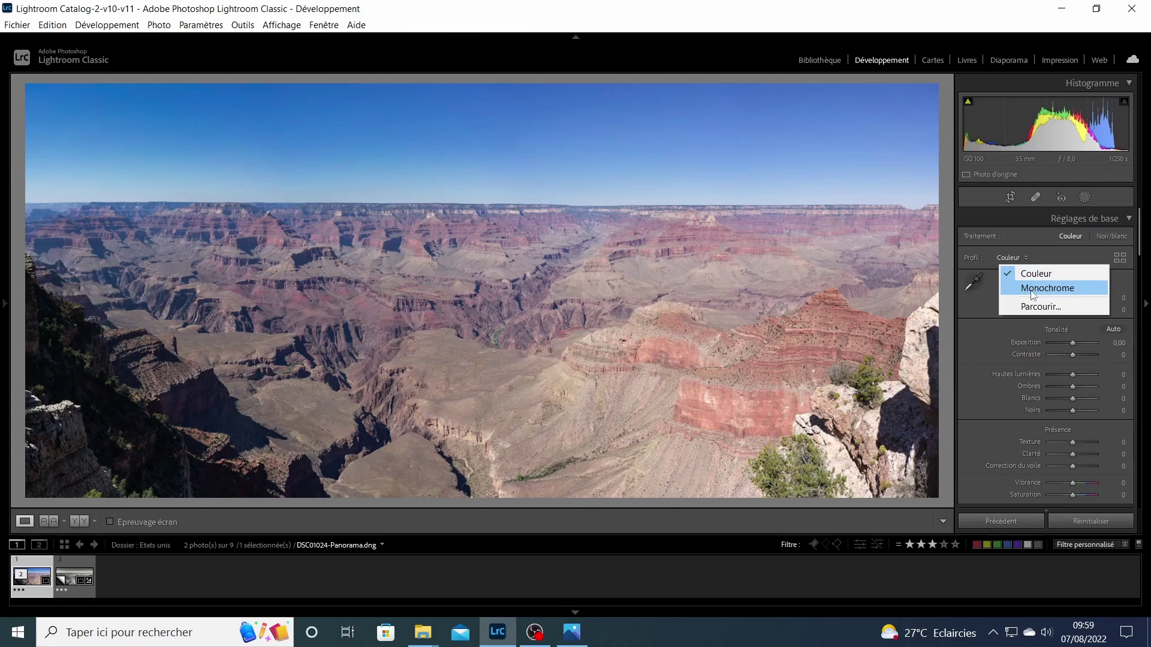
pyautogui.click(1030, 290)
pyautogui.hotkey('ctrl', 'z')
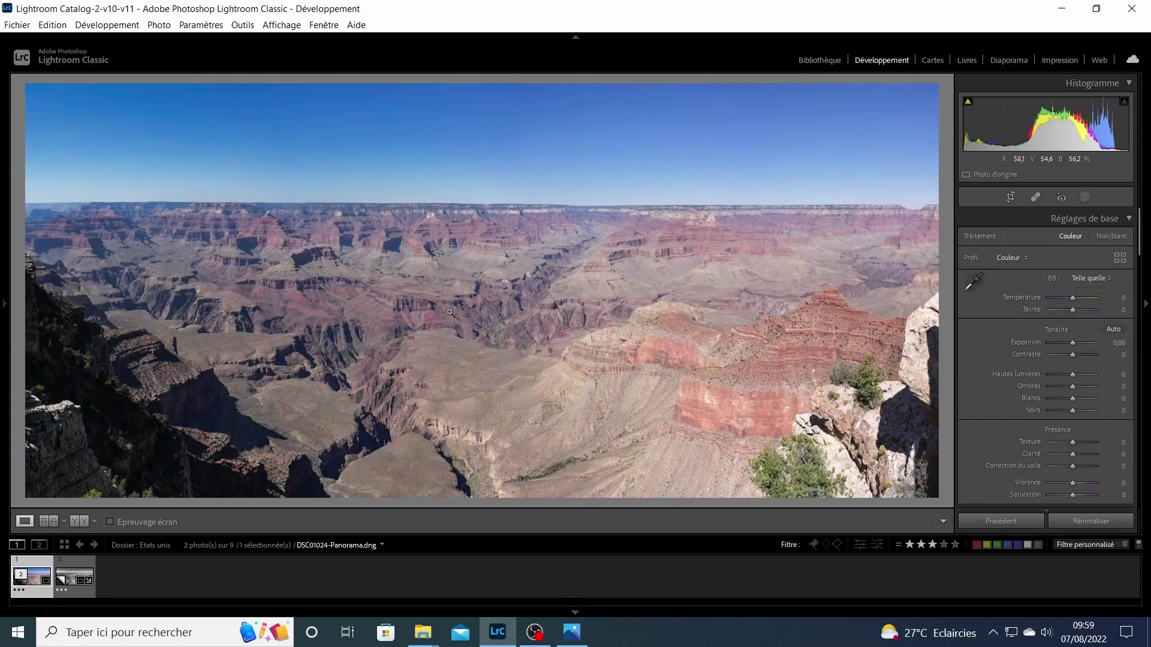
pyautogui.hotkey('ctrl', 'y')
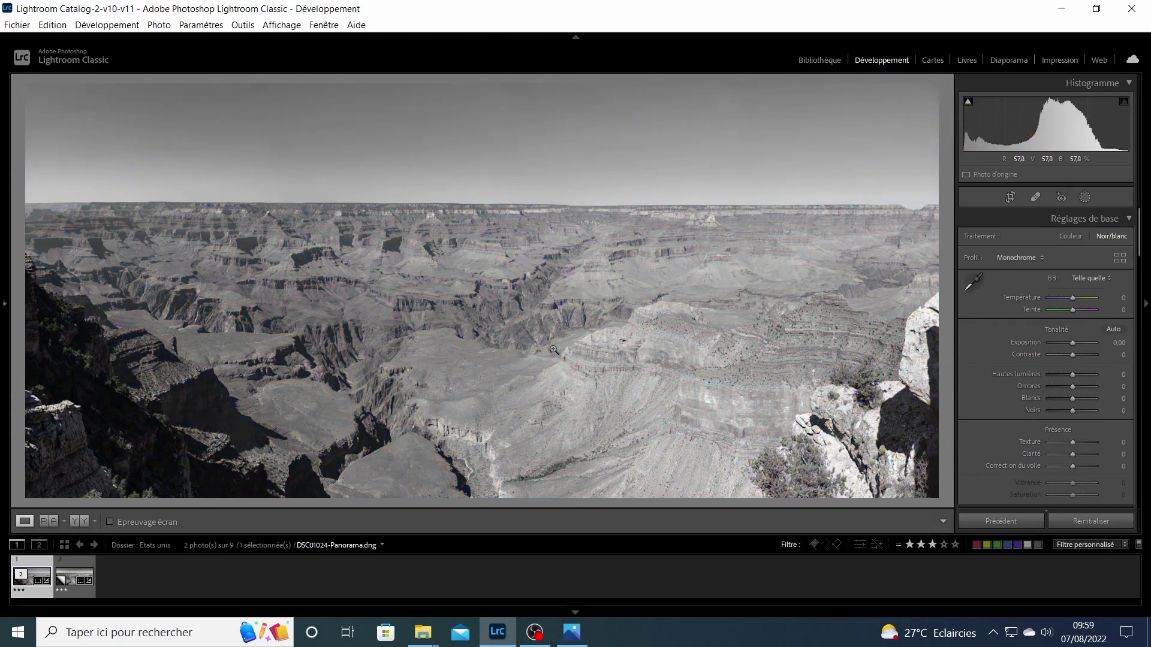
pyautogui.hotkey('ctrl', 'z')
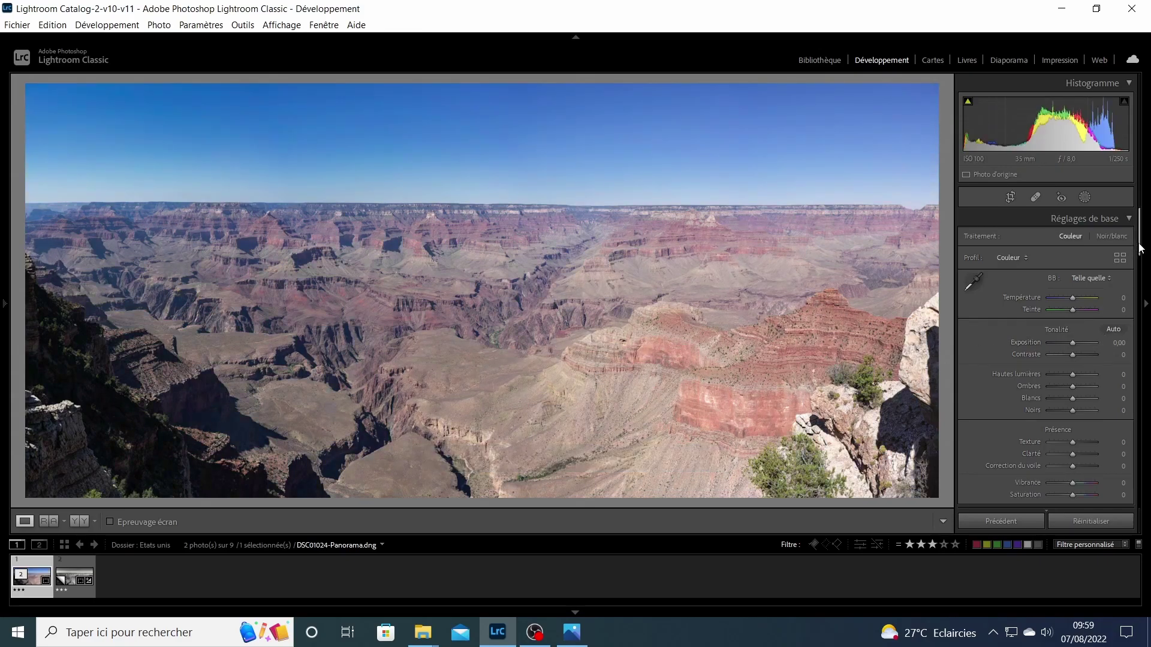
# - Try removing the colour by lowering Saturation to -100, and undo the change
pyautogui.scroll(-2, 1139, 247)
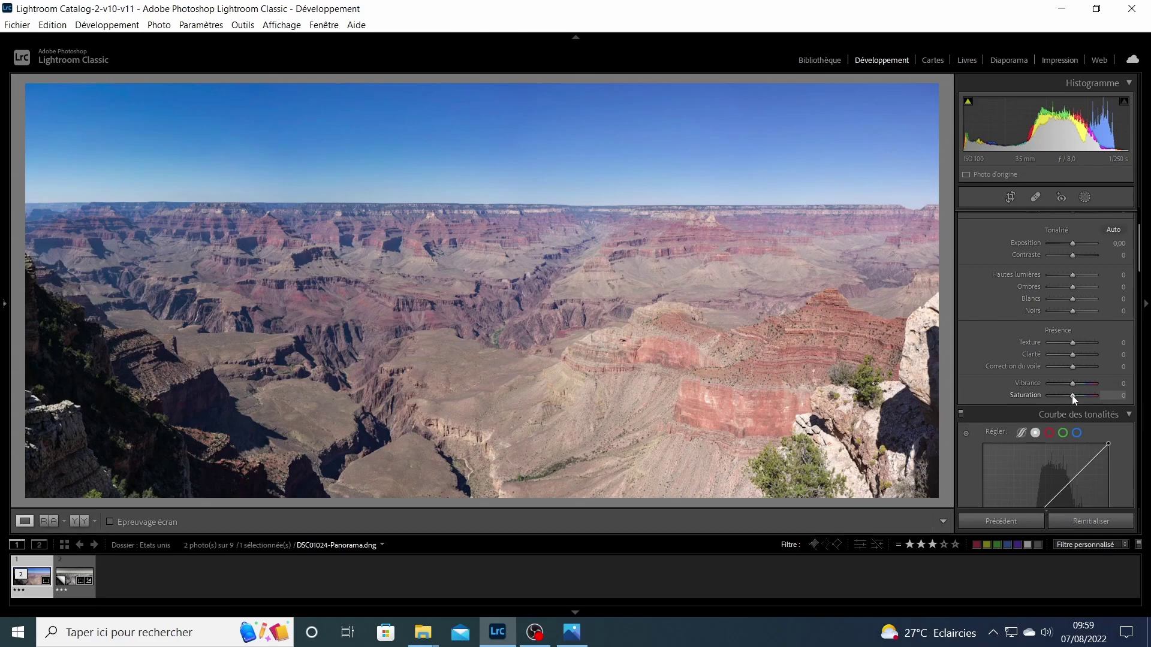
pyautogui.moveTo(1072, 395); pyautogui.dragTo(1020, 388)
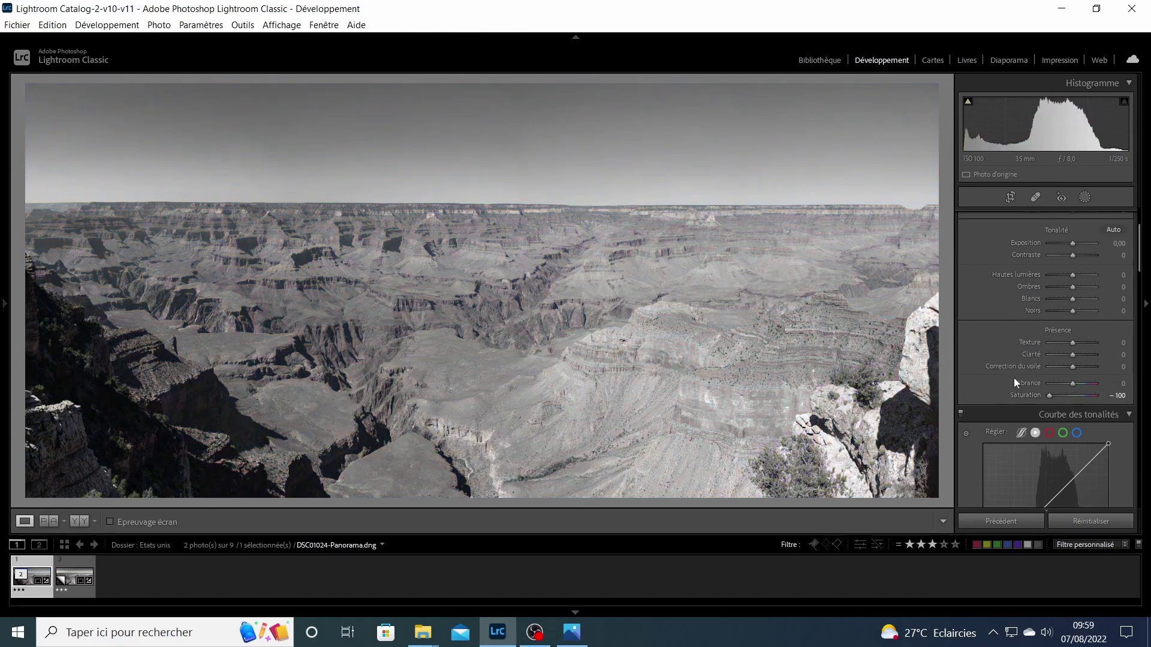
pyautogui.hotkey('ctrl', 'z')
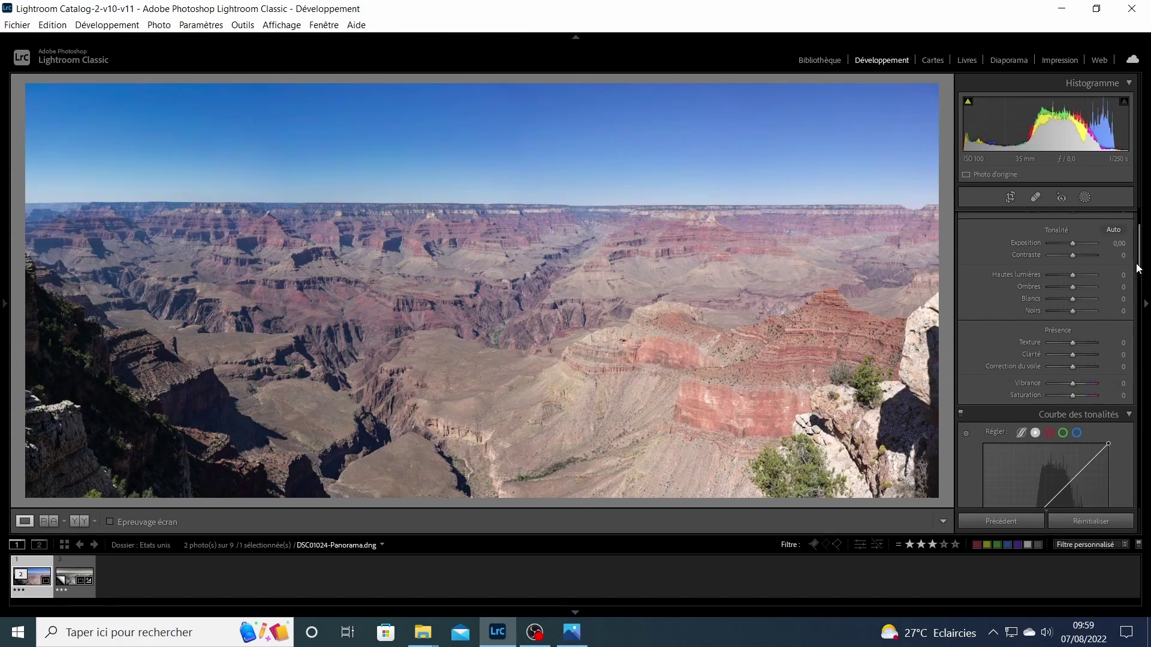
# - Apply the Monochrome profile to the panorama and compare it with the edited virtual copy, Copie 1
pyautogui.scroll(2, 1138, 268)
pyautogui.click(1010, 259)
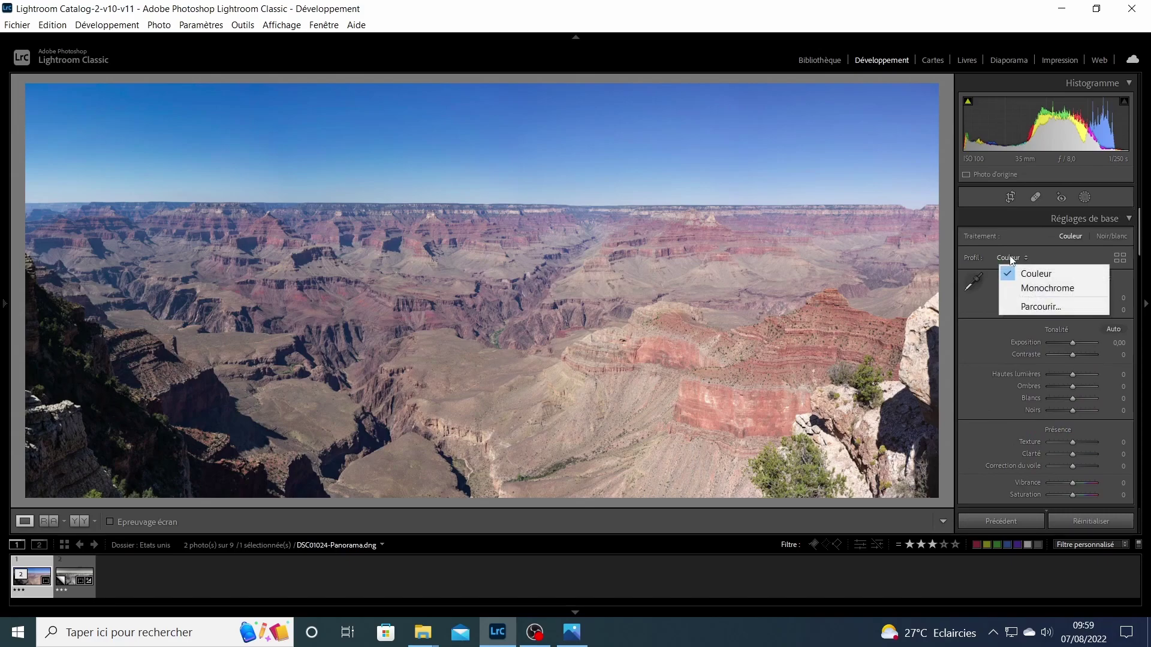
pyautogui.click(1034, 286)
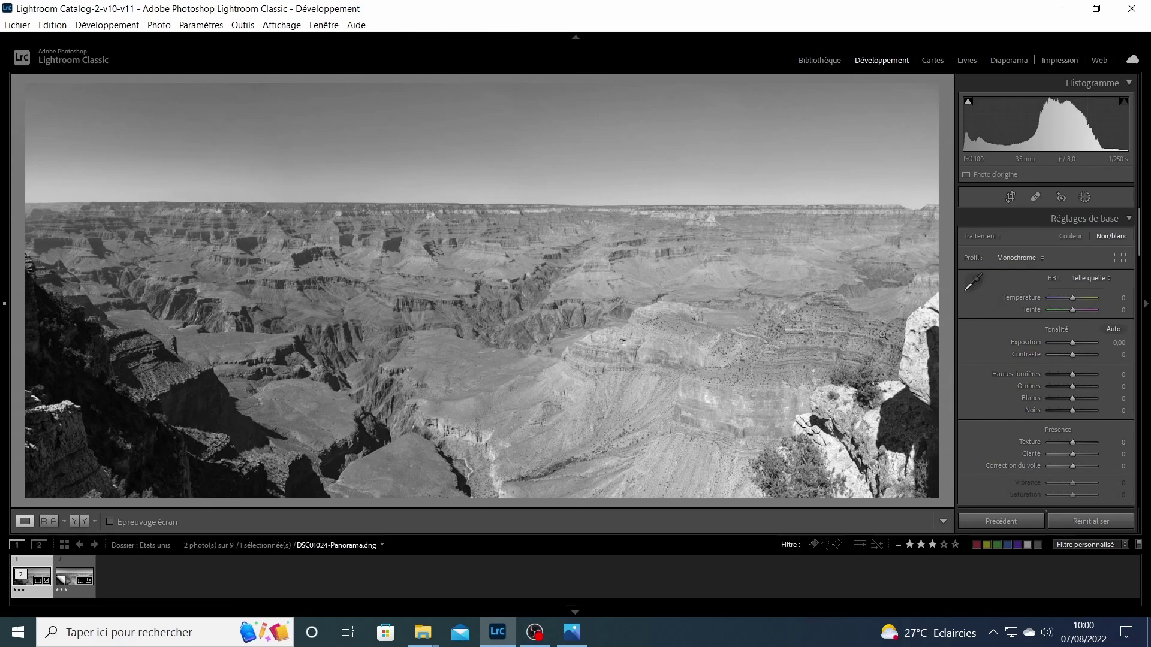
pyautogui.click(72, 567)
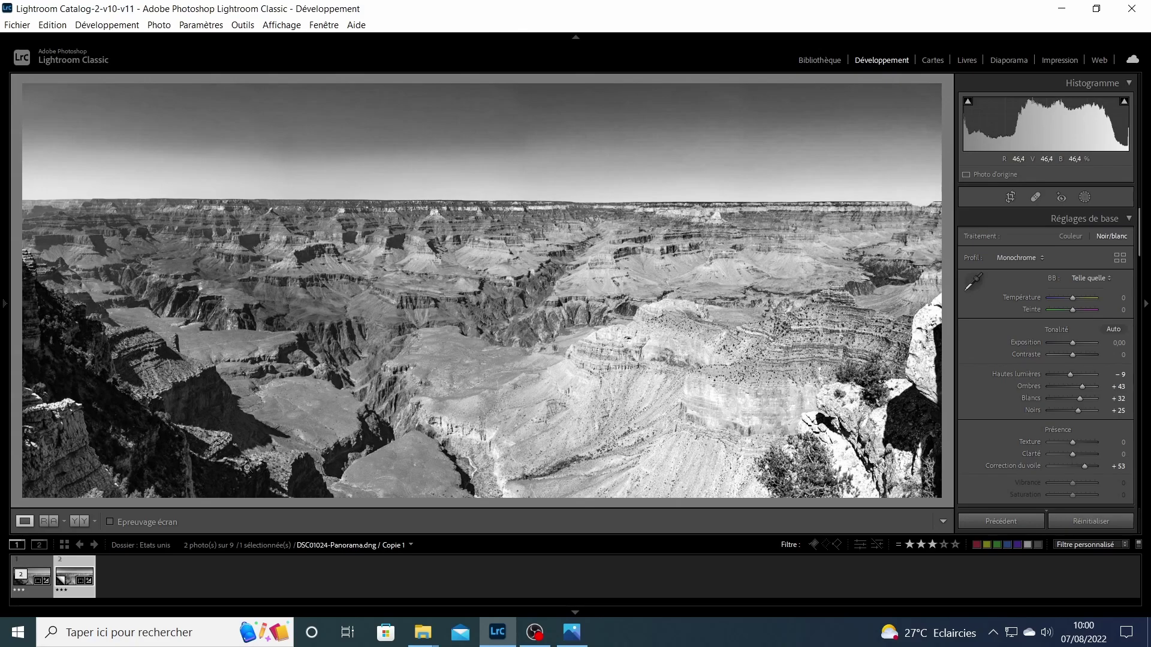
pyautogui.click(39, 560)
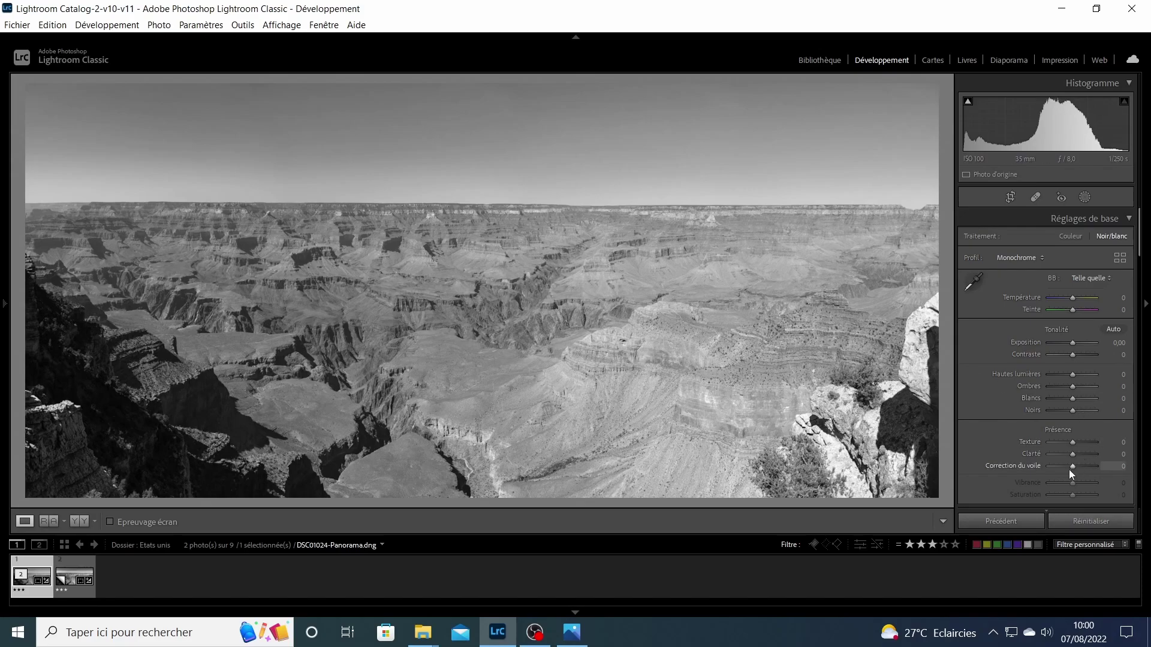
# - Set the panorama's Correction du voile to +22, Exposition to +0,58 and Contraste to +40
pyautogui.moveTo(1073, 466); pyautogui.dragTo(1077, 465)
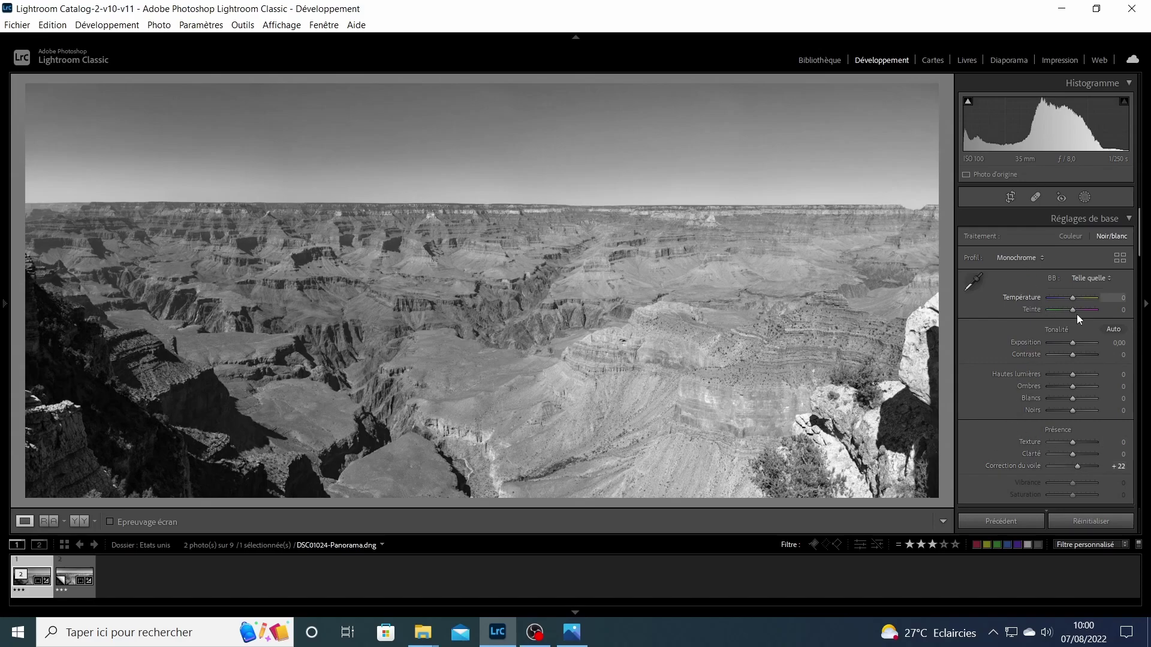
pyautogui.moveTo(1070, 340); pyautogui.dragTo(1072, 340)
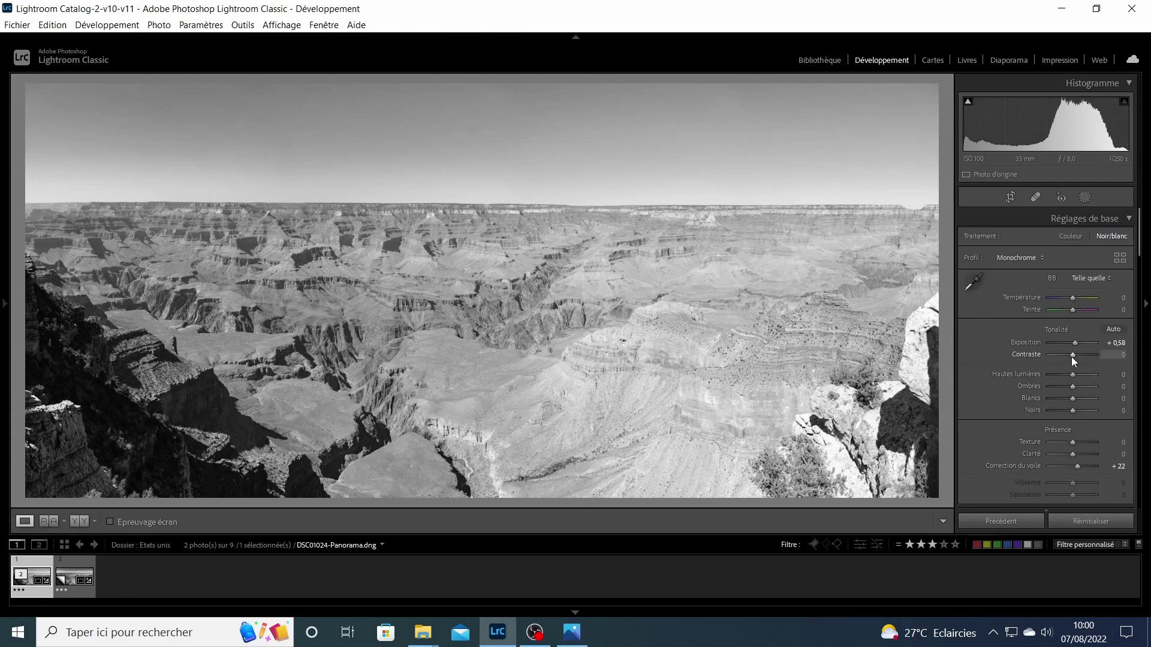
pyautogui.moveTo(1073, 355); pyautogui.dragTo(1081, 356)
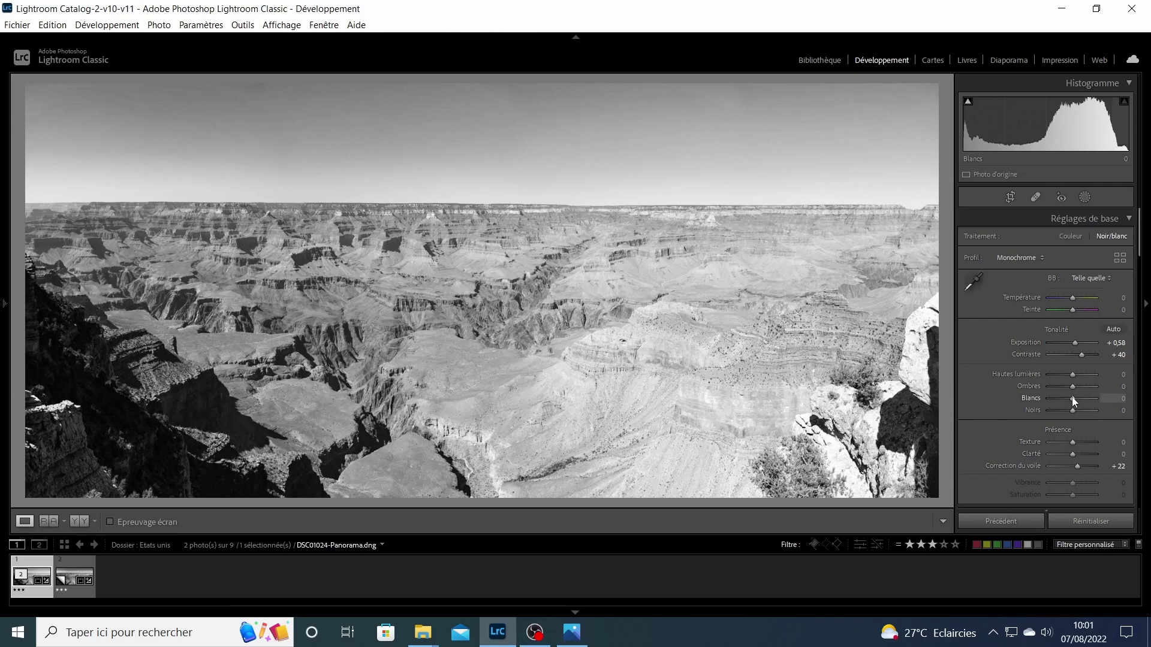
# - Using the clipping preview, set Blancs to +19 and Noirs to -12
pyautogui.click(1073, 399)
pyautogui.keyDown('alt'); pyautogui.click(1072, 398); pyautogui.keyUp('alt')
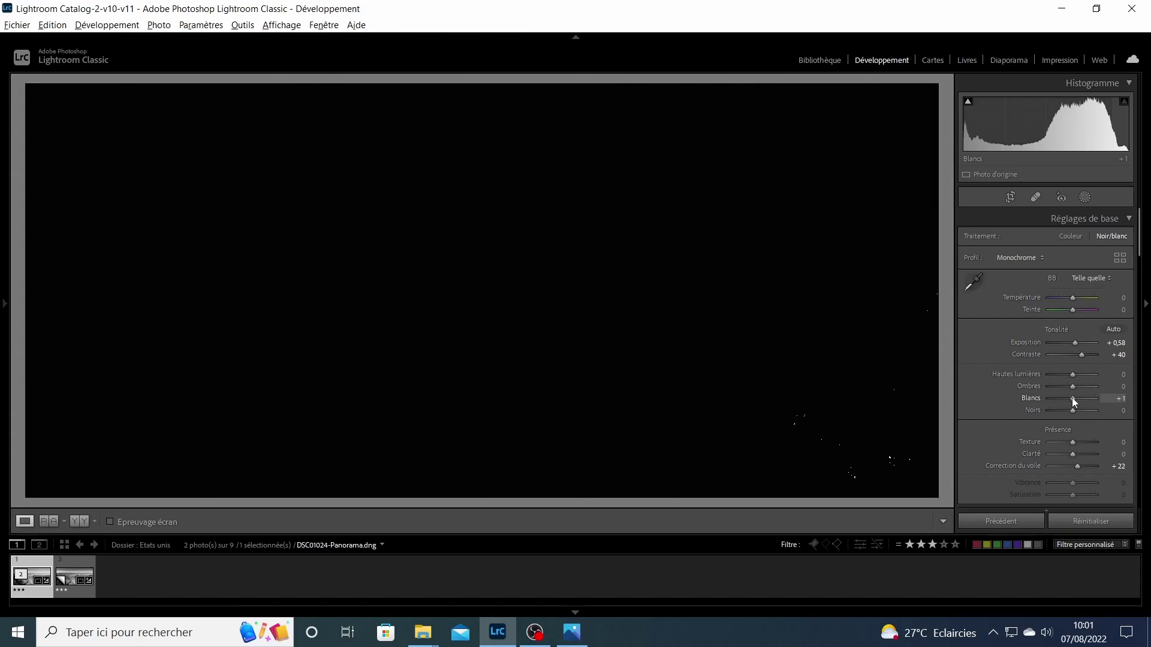
pyautogui.moveTo(1071, 397); pyautogui.dragTo(1076, 401)
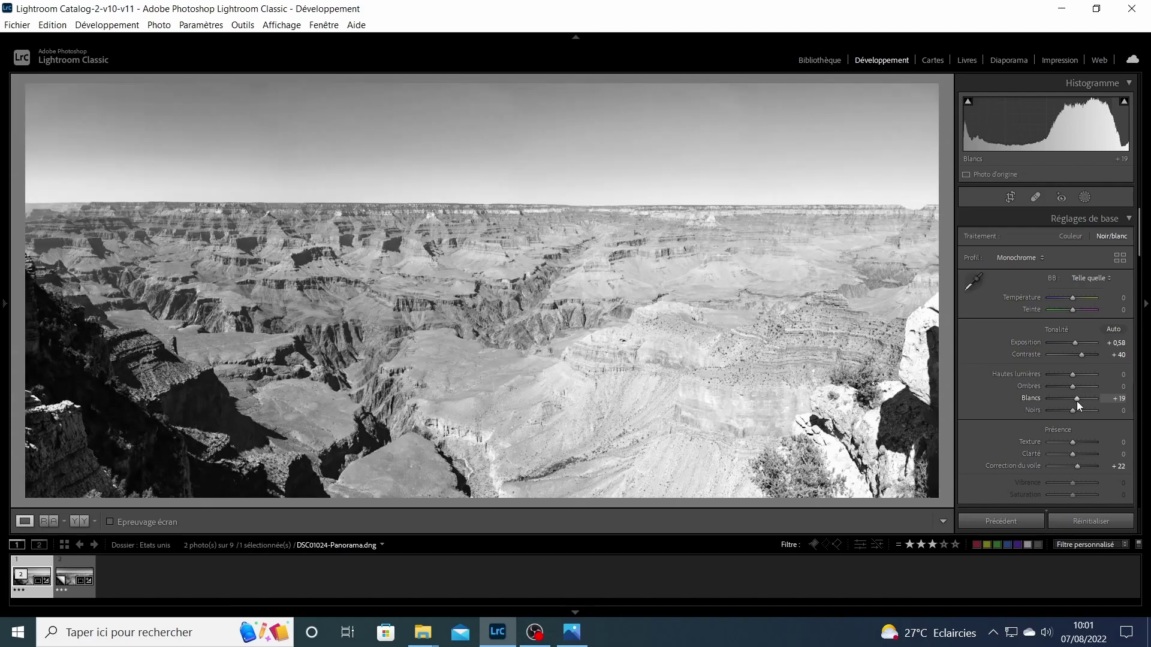
pyautogui.press('alt')
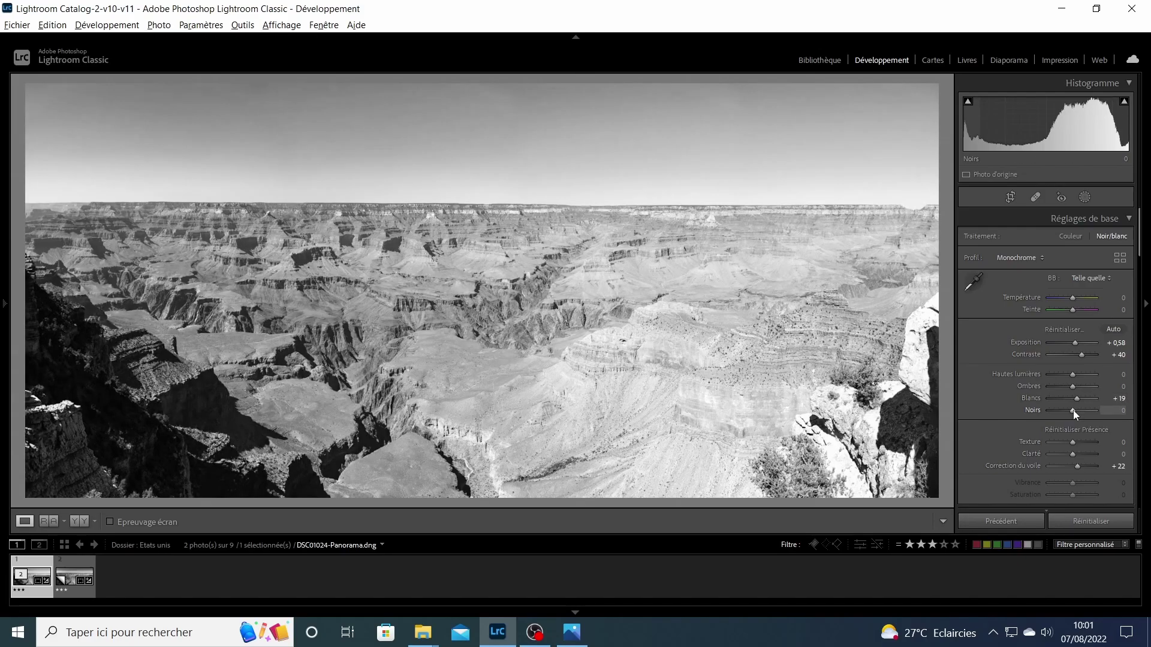
pyautogui.moveTo(1072, 410); pyautogui.dragTo(1067, 409)
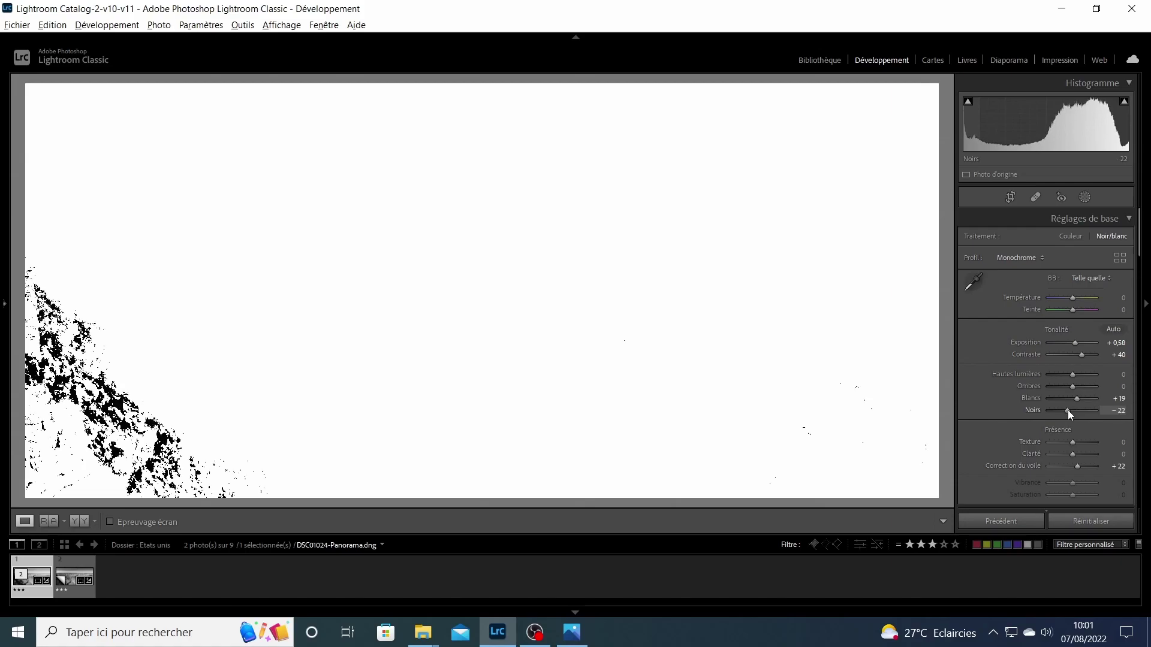
pyautogui.moveTo(1067, 410); pyautogui.dragTo(1069, 410)
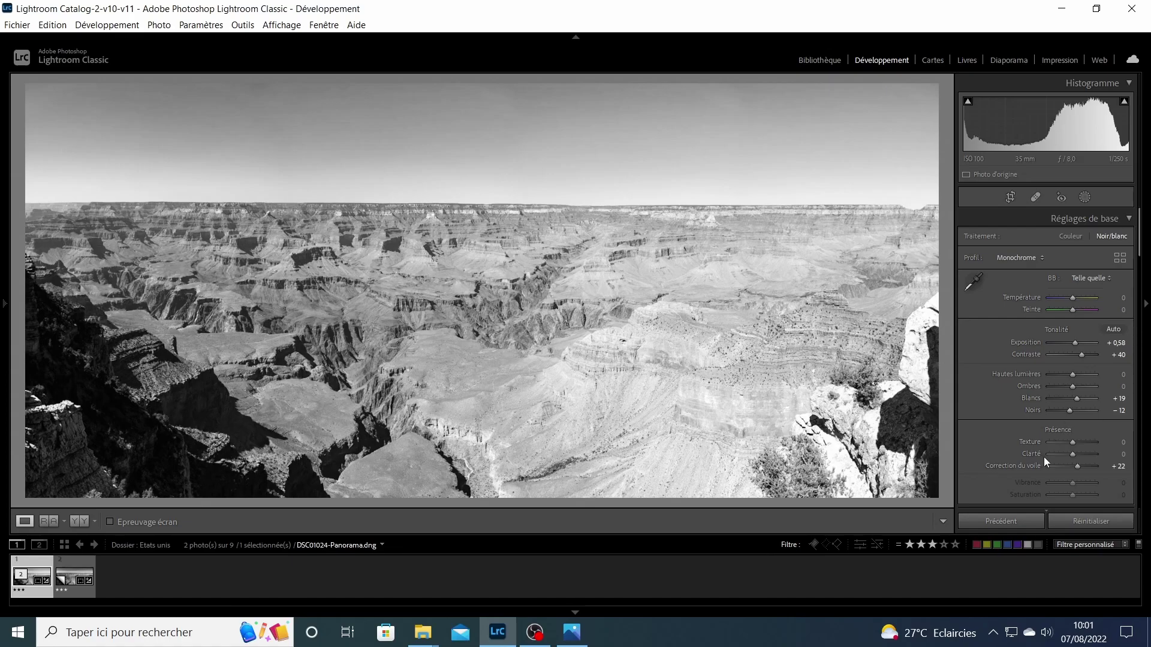
# - Check shadow and highlight clipping on the photo, together and separately, and turn the clipping indicators off
pyautogui.press('j')
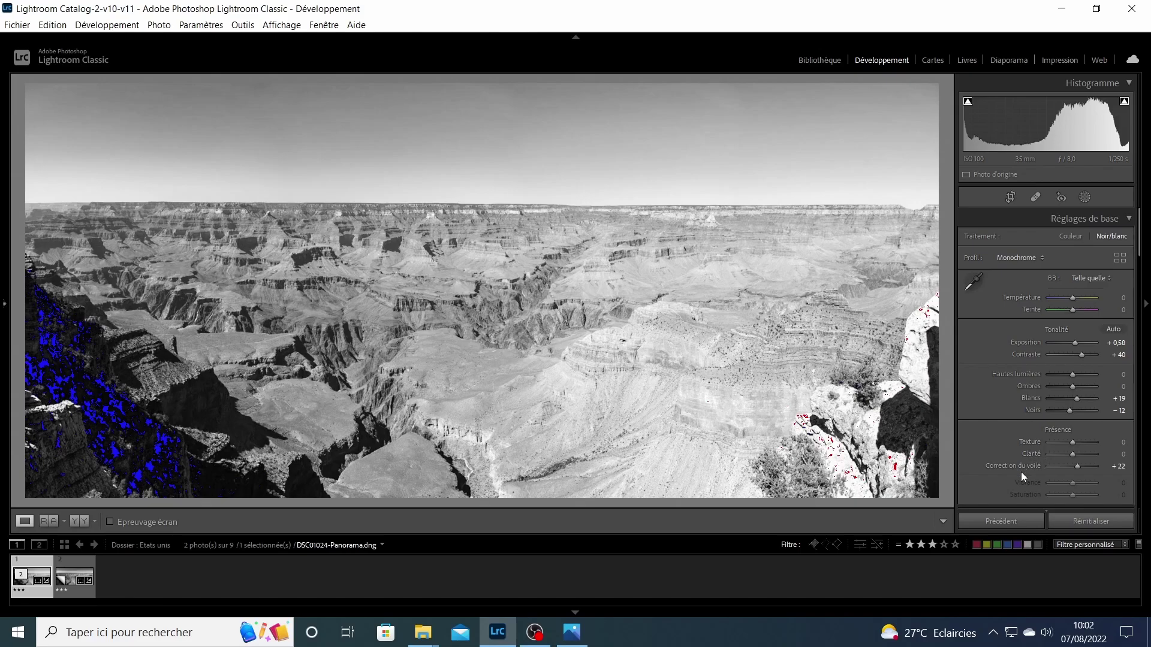
pyautogui.press('j')
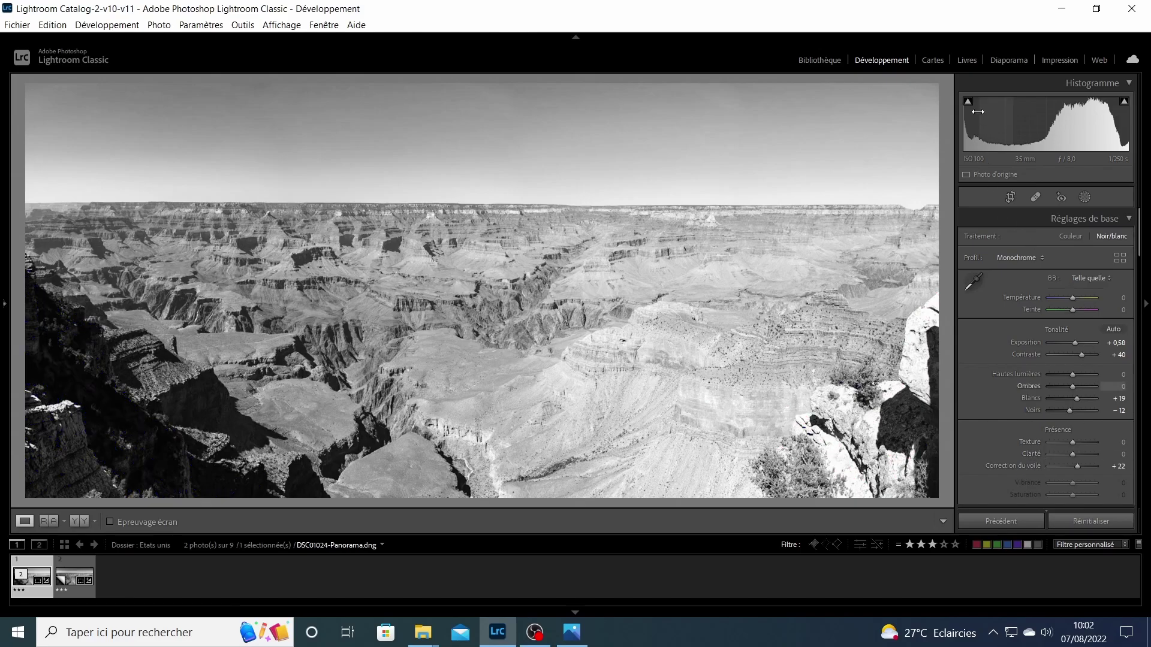
pyautogui.moveTo(970, 110)
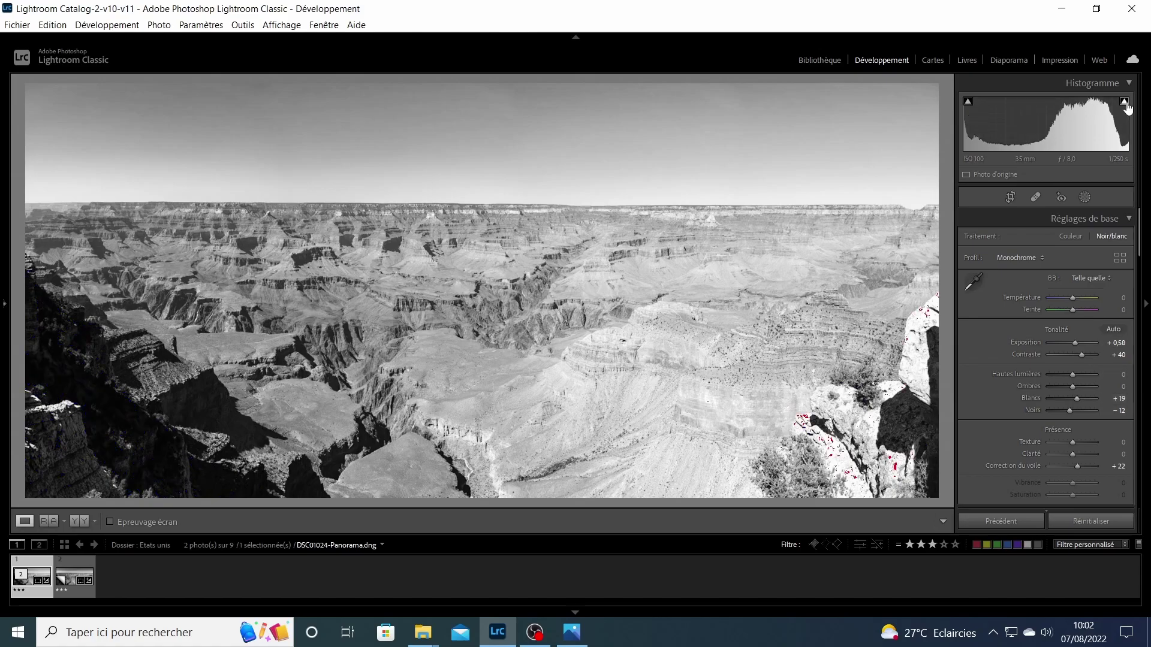
pyautogui.click(967, 102)
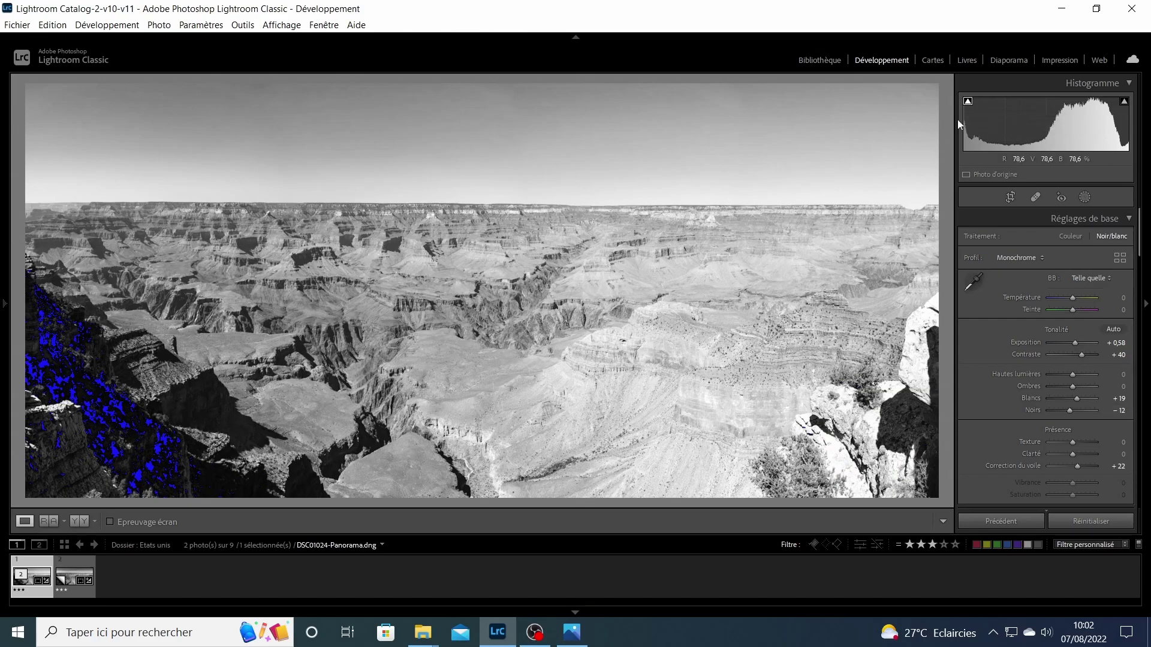
pyautogui.click(966, 102)
pyautogui.click(1124, 101)
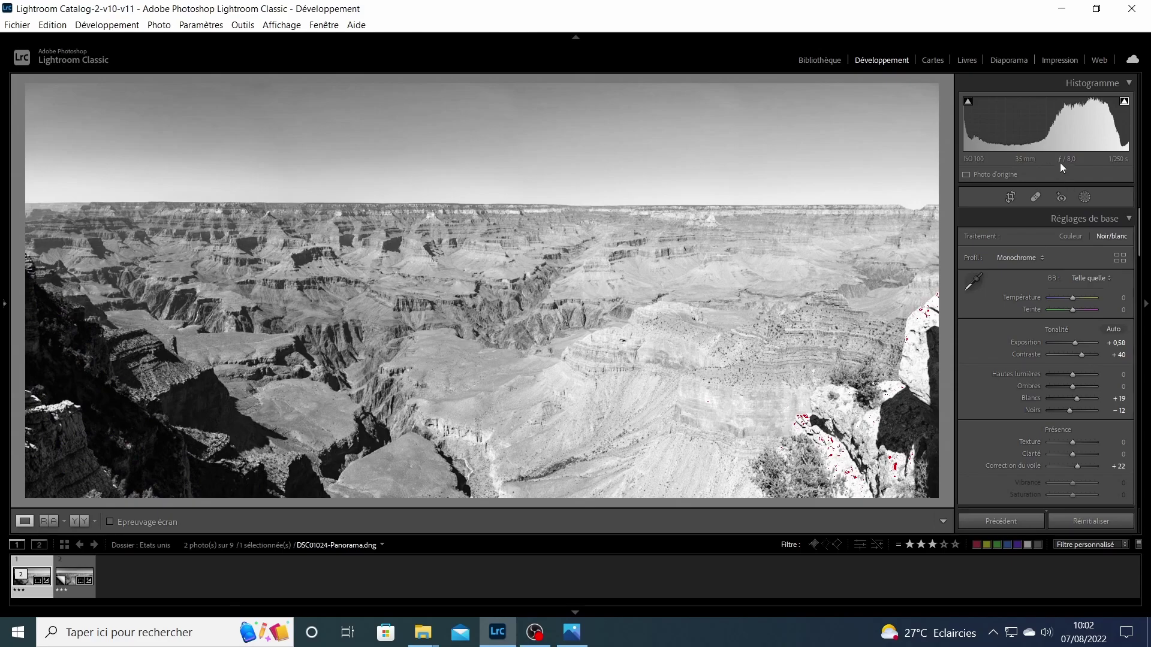
pyautogui.click(1125, 102)
# - Compare the photo with its original state and set Clarté to +19
pyautogui.press('\\')
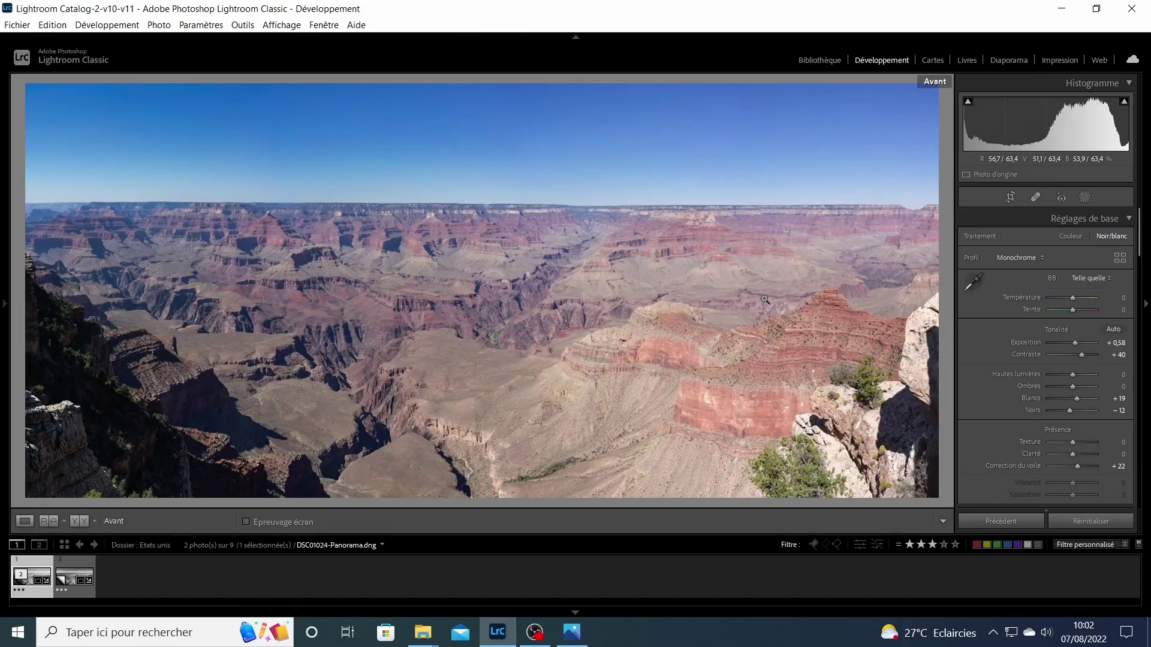
pyautogui.press('\\')
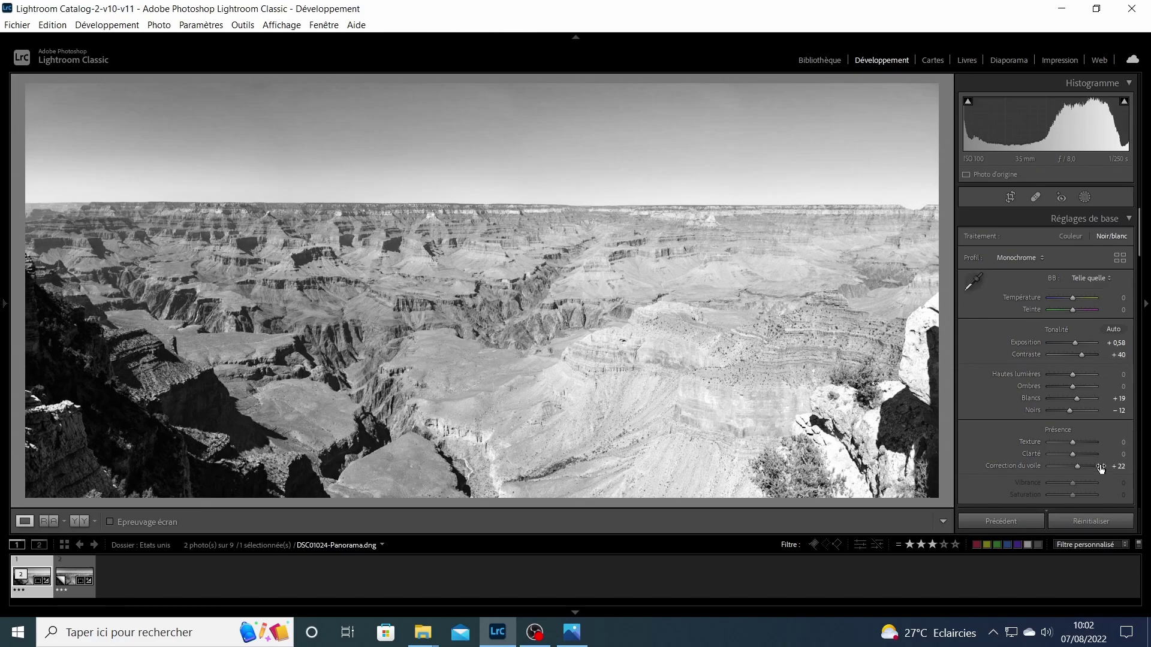
pyautogui.moveTo(1072, 453); pyautogui.dragTo(1078, 451)
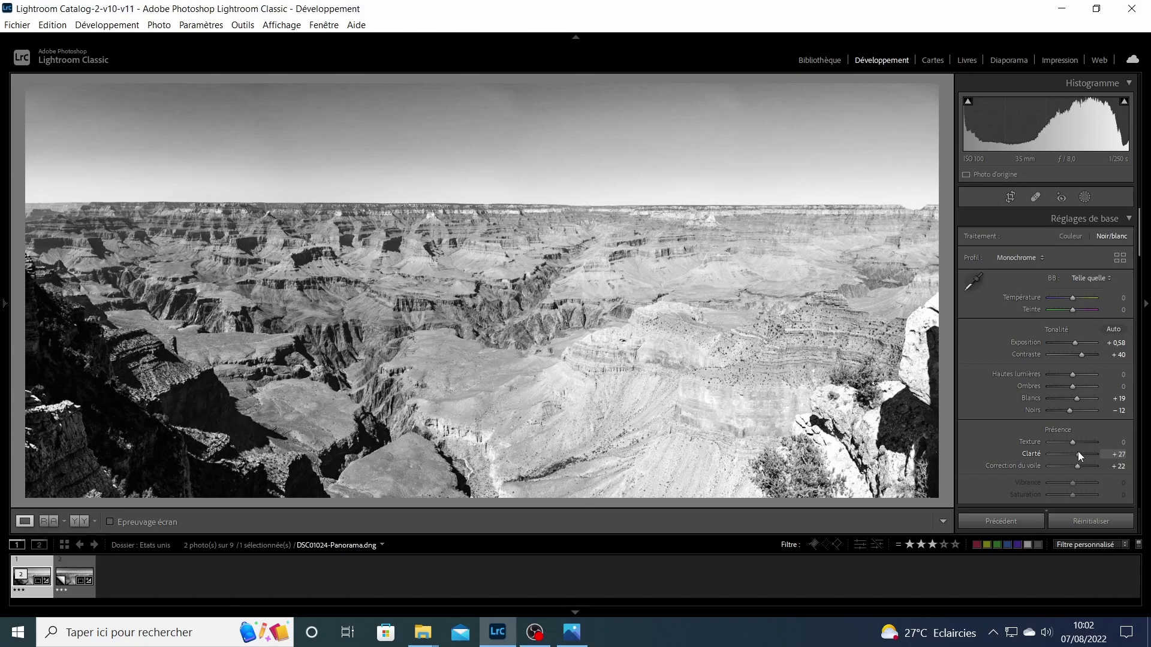
pyautogui.moveTo(1077, 451); pyautogui.dragTo(1075, 451)
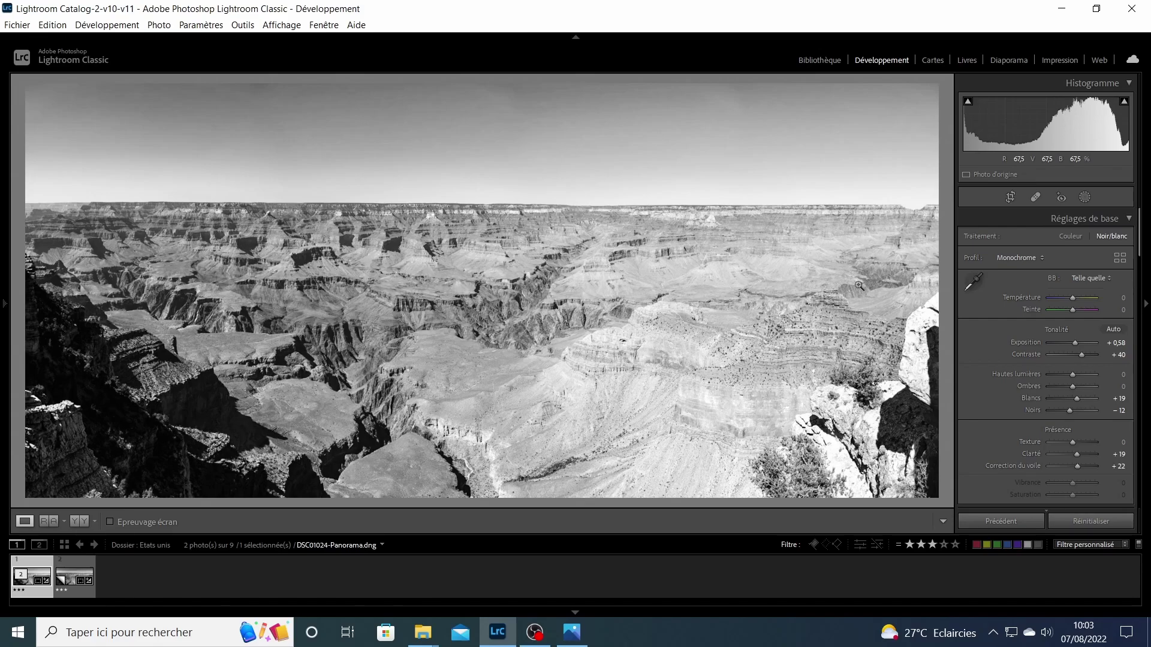
# - Add a linear gradient mask running diagonally from the photo's right edge toward its bottom centre, and hide the mask overlay
pyautogui.click(1085, 198)
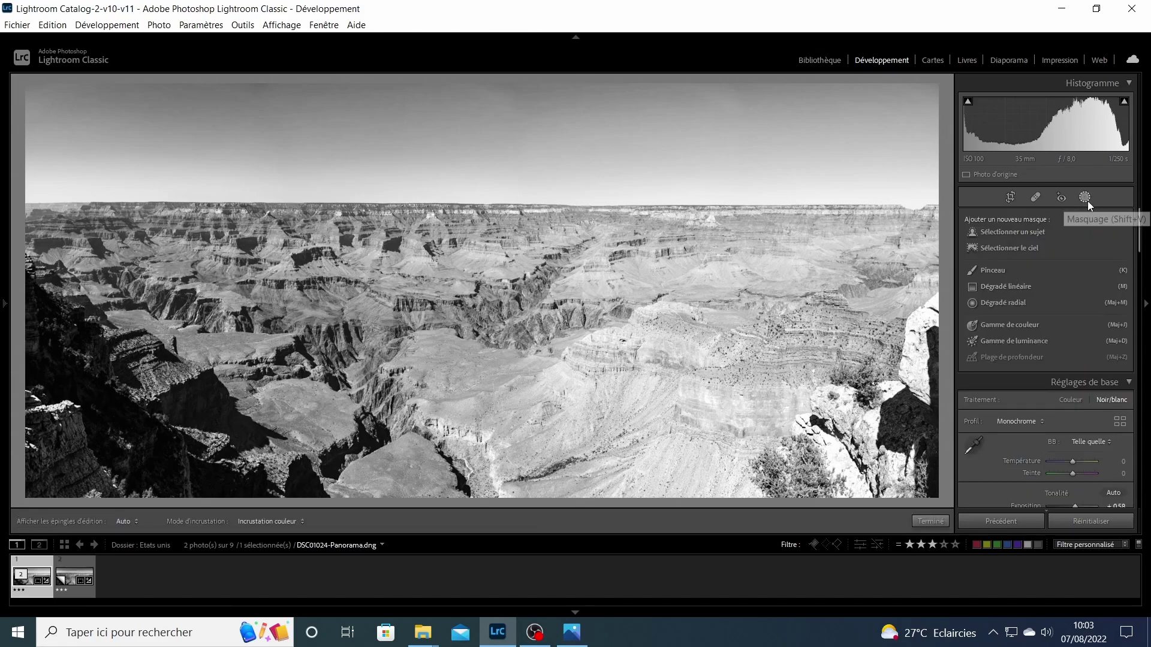
pyautogui.click(1012, 286)
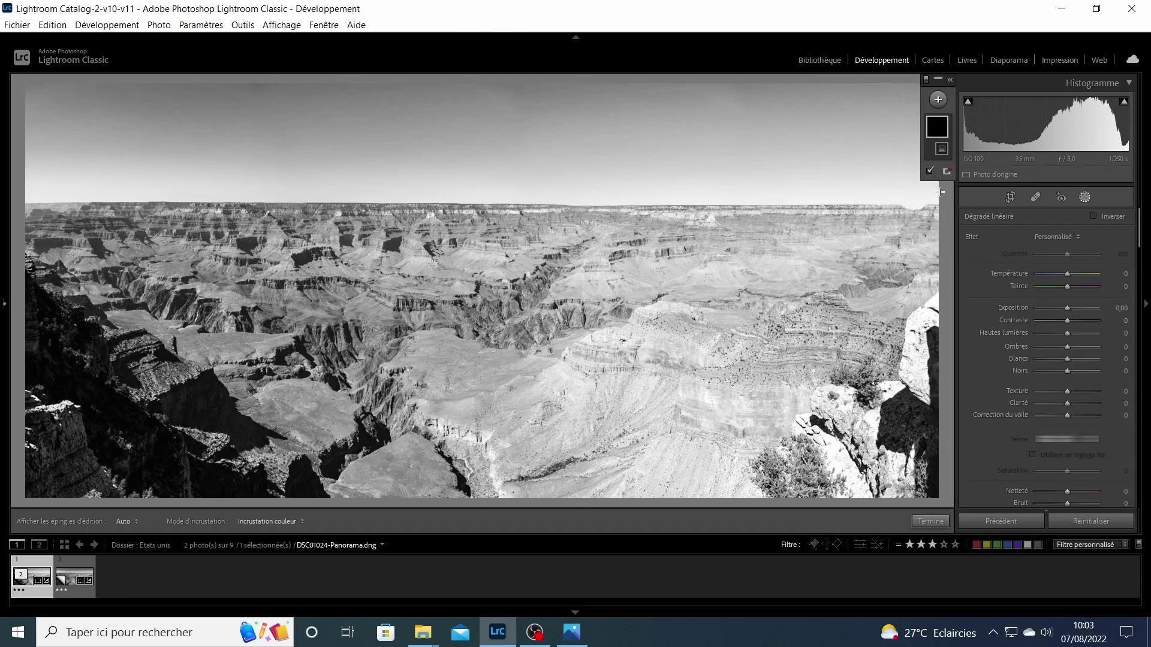
pyautogui.moveTo(943, 197); pyautogui.dragTo(592, 644)
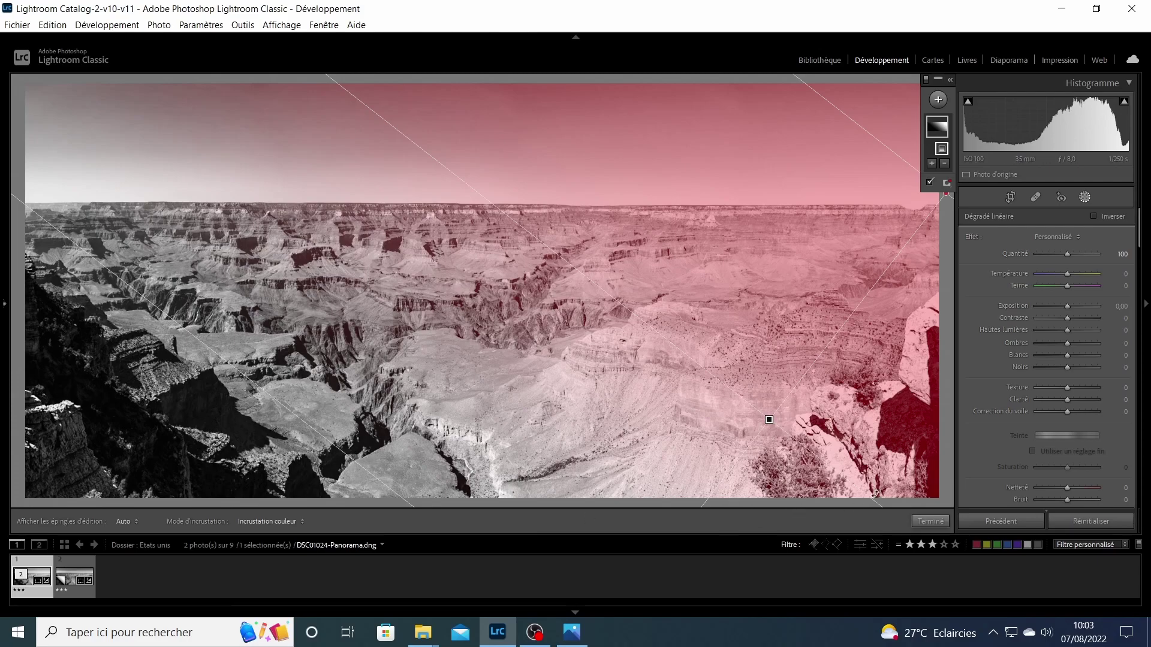
pyautogui.click(931, 183)
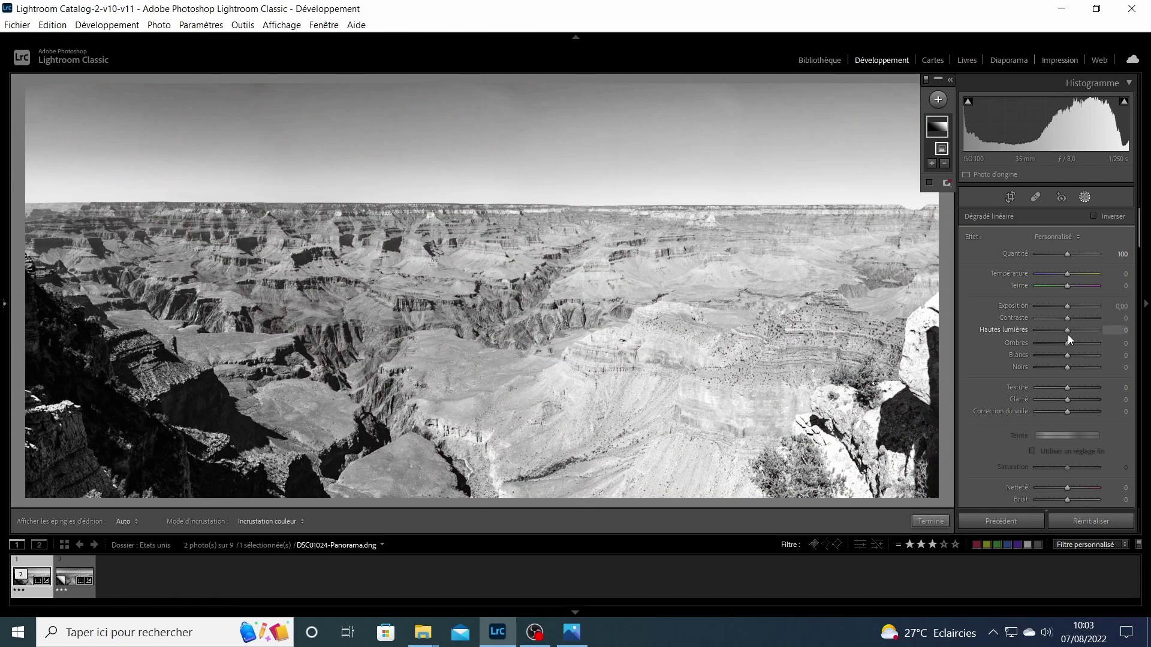
# - Try Hautes lumières at 14 on the gradient mask, reset it, and set Blancs to 41 with the overlay hidden
pyautogui.moveTo(1066, 329)
pyautogui.mouseDown()
pyautogui.moveTo(1081, 331)
pyautogui.moveTo(1071, 331)
pyautogui.mouseUp()
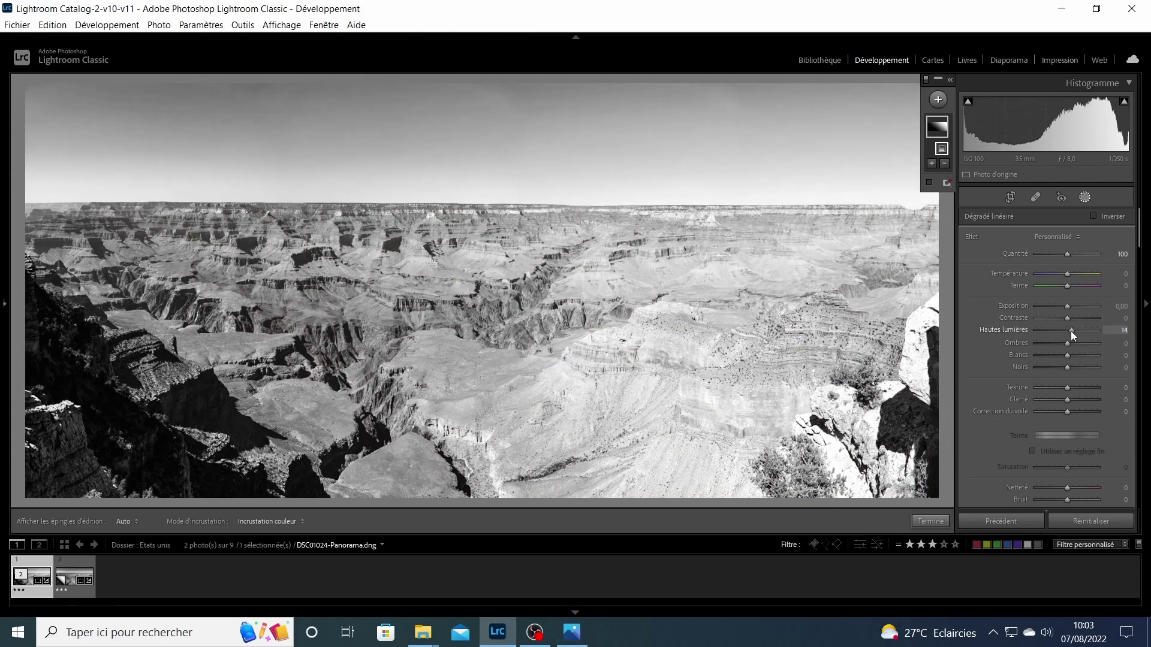
pyautogui.doubleClick(988, 329)
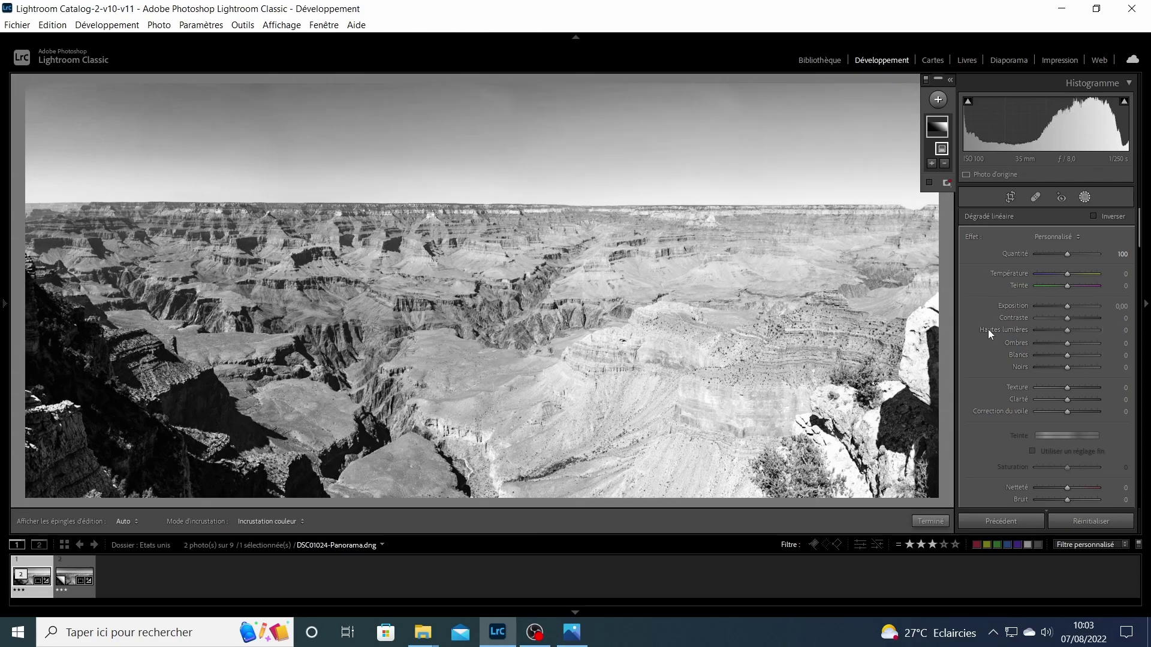
pyautogui.press('o')
pyautogui.click(930, 182)
pyautogui.moveTo(1066, 355); pyautogui.dragTo(1079, 355)
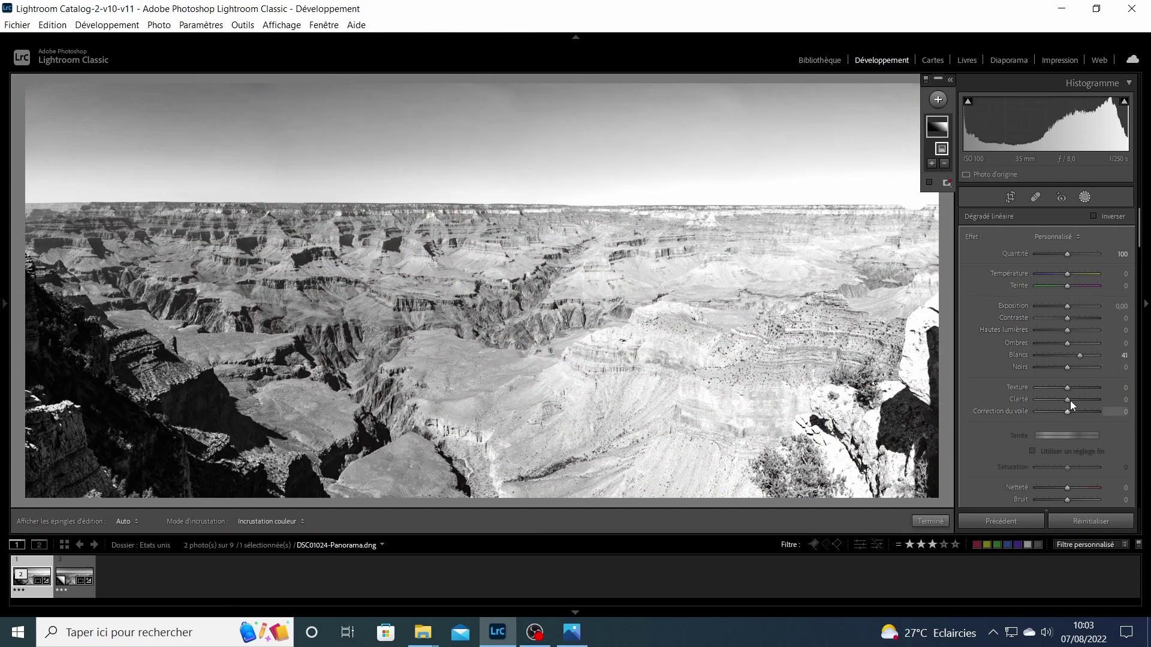
# - Set Clarté to 35 and Hautes lumières to −45 on the gradient mask, checking highlight and shadow clipping in between
pyautogui.moveTo(1066, 398); pyautogui.dragTo(1077, 398)
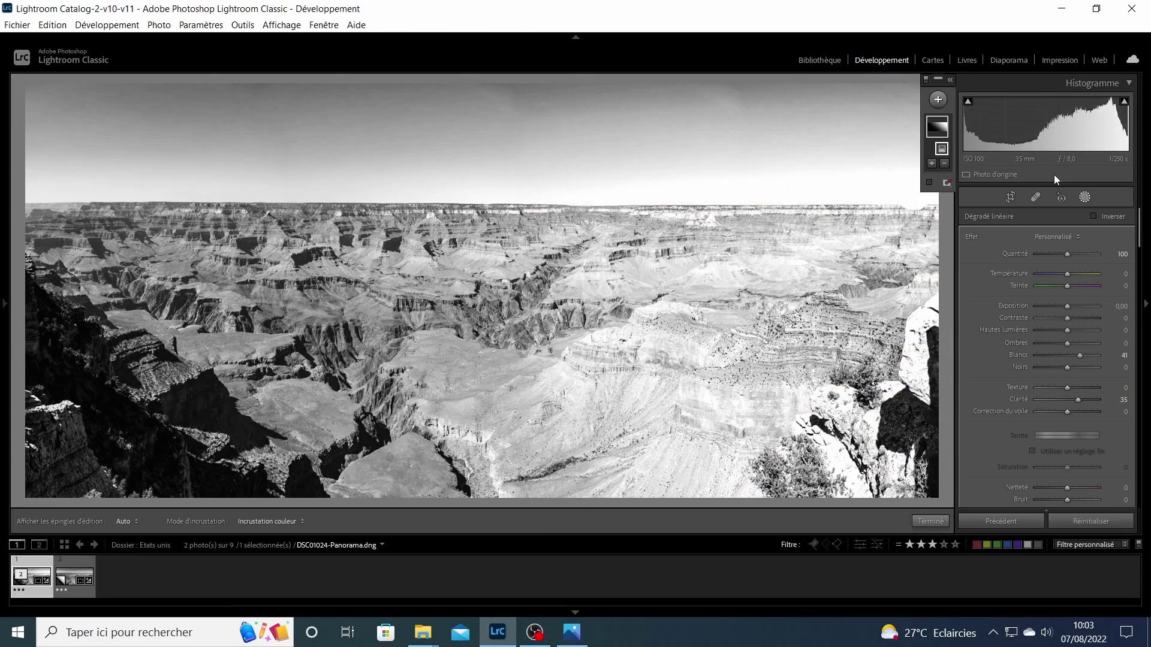
pyautogui.moveTo(1124, 108)
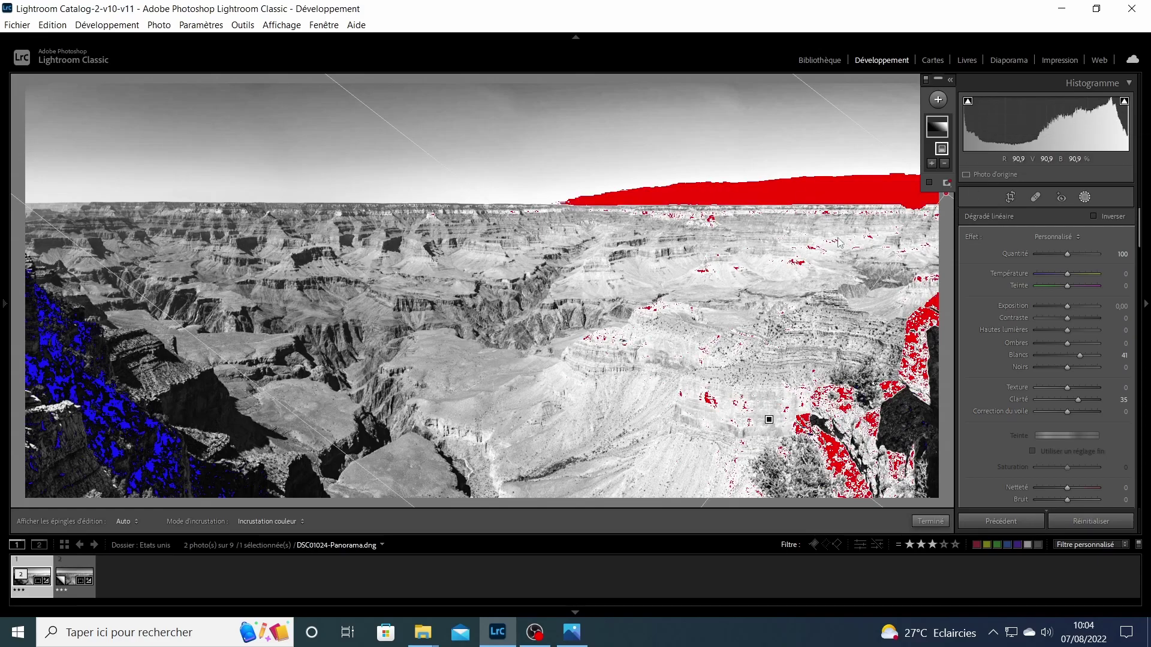
pyautogui.moveTo(1069, 329); pyautogui.dragTo(1055, 328)
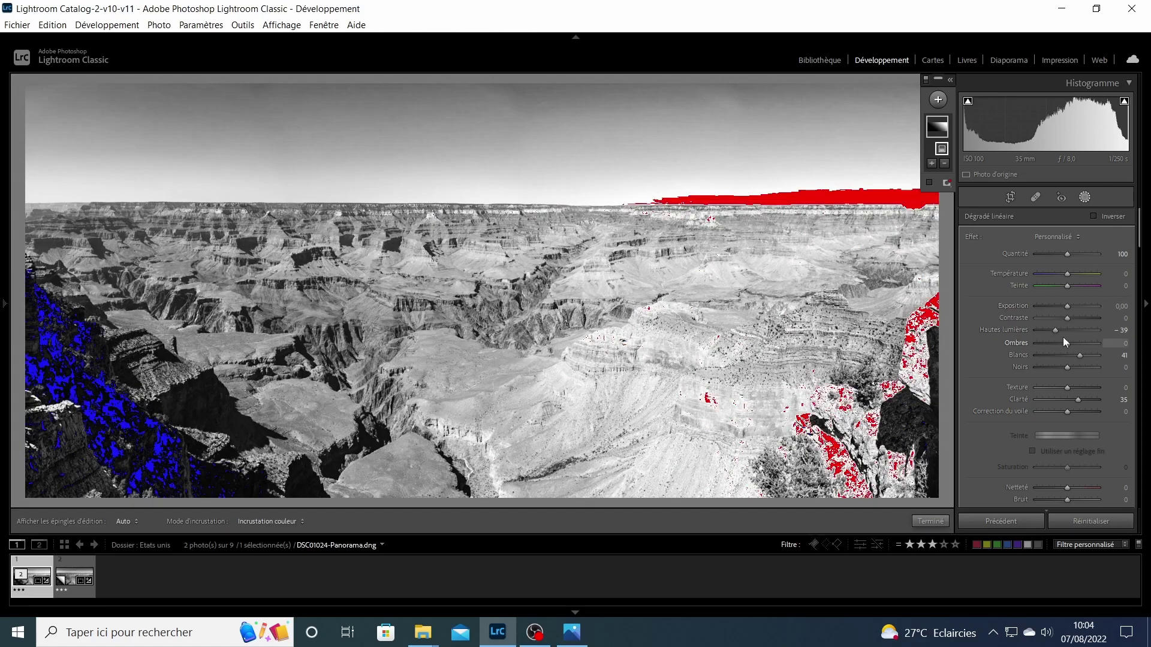
pyautogui.moveTo(1054, 329); pyautogui.dragTo(1053, 327)
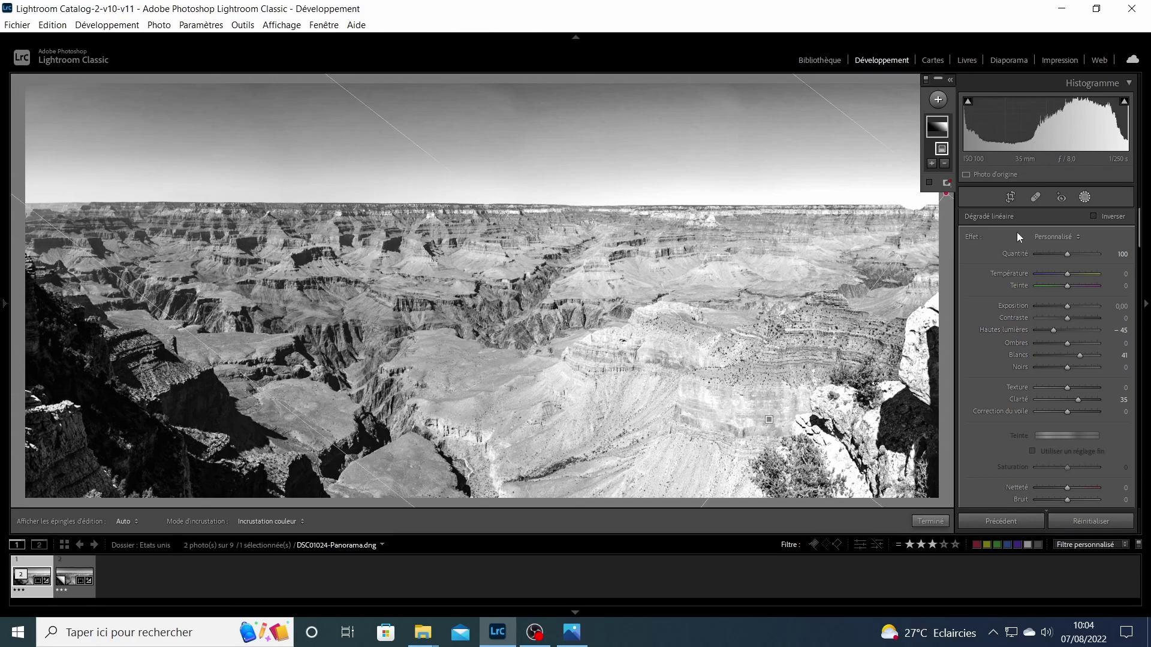
# - Add a brush mask with Contour progressif at 100, paint it over the canyon cliffs at the photo's left middle, and hide the overlay
pyautogui.click(938, 100)
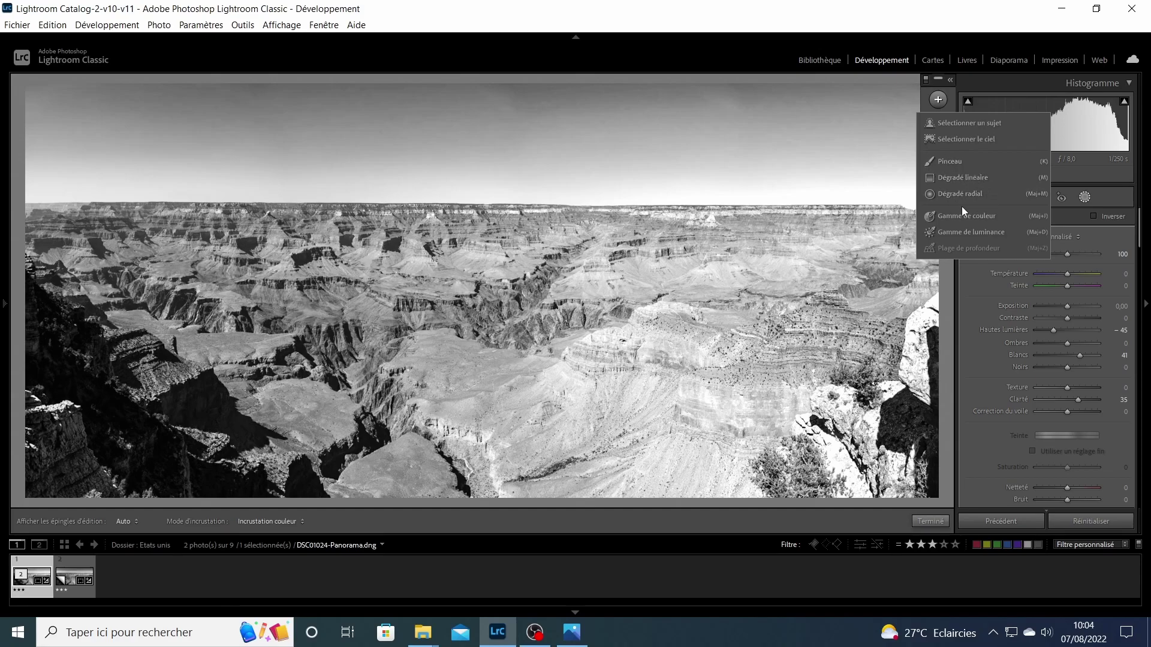
pyautogui.click(958, 163)
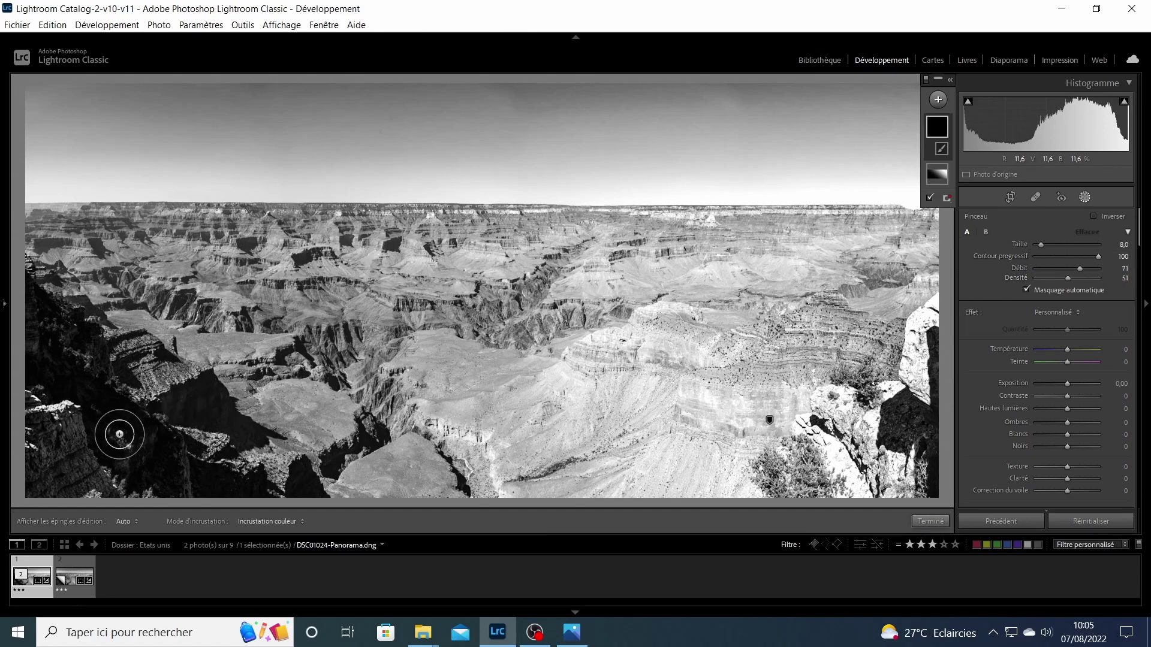
pyautogui.moveTo(1098, 257); pyautogui.dragTo(1021, 257)
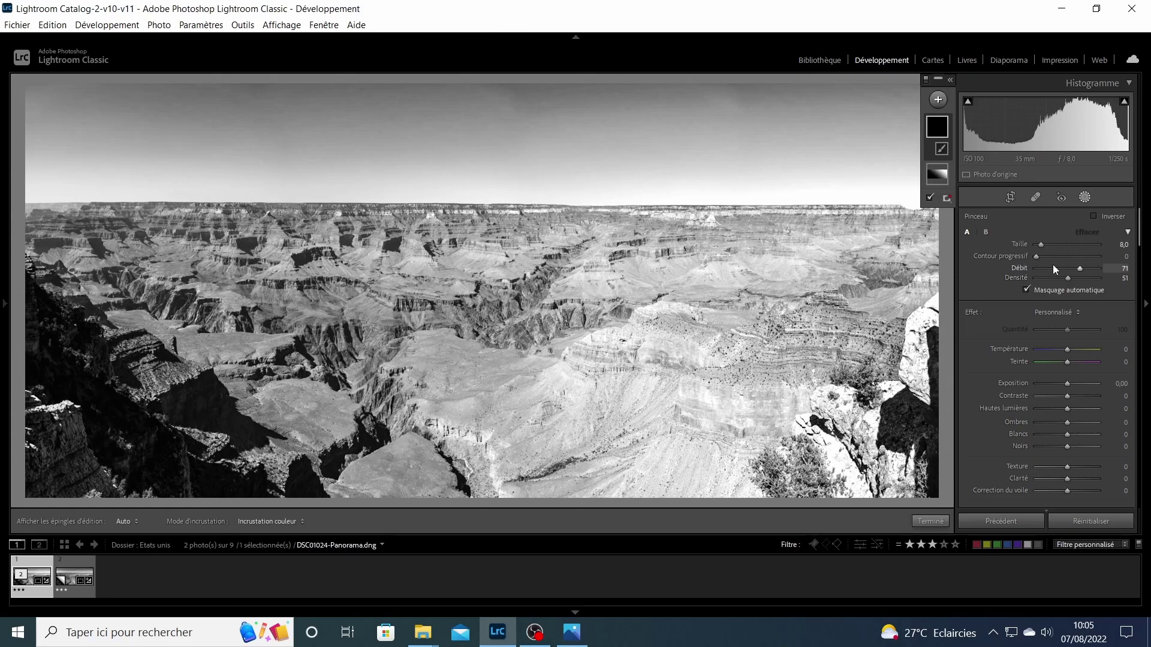
pyautogui.moveTo(1036, 257); pyautogui.dragTo(1105, 261)
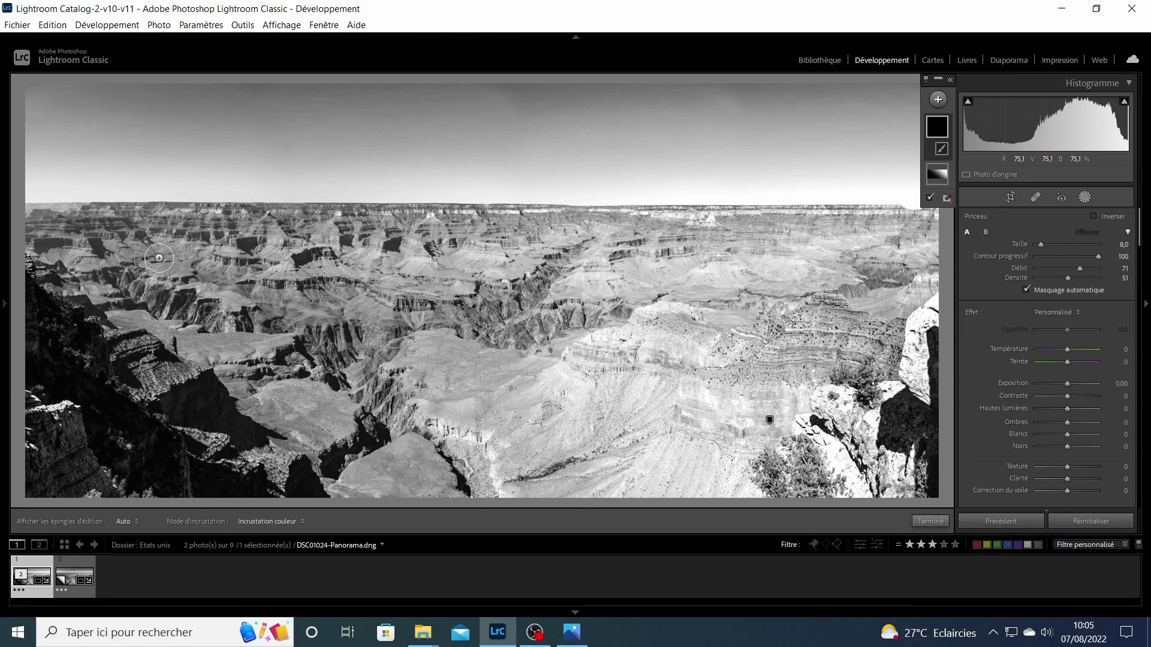
pyautogui.moveTo(128, 265); pyautogui.dragTo(205, 309)
pyautogui.moveTo(163, 294)
pyautogui.mouseDown()
pyautogui.moveTo(266, 325)
pyautogui.moveTo(156, 274)
pyautogui.moveTo(260, 313)
pyautogui.moveTo(167, 280)
pyautogui.moveTo(174, 263)
pyautogui.moveTo(212, 304)
pyautogui.moveTo(153, 314)
pyautogui.moveTo(162, 293)
pyautogui.moveTo(293, 329)
pyautogui.moveTo(247, 329)
pyautogui.moveTo(230, 280)
pyautogui.moveTo(296, 320)
pyautogui.moveTo(244, 328)
pyautogui.moveTo(339, 362)
pyautogui.moveTo(343, 342)
pyautogui.moveTo(305, 346)
pyautogui.moveTo(334, 334)
pyautogui.moveTo(347, 351)
pyautogui.moveTo(315, 330)
pyautogui.moveTo(184, 324)
pyautogui.moveTo(133, 286)
pyautogui.moveTo(153, 313)
pyautogui.moveTo(124, 276)
pyautogui.moveTo(172, 296)
pyautogui.moveTo(139, 269)
pyautogui.moveTo(168, 267)
pyautogui.moveTo(340, 321)
pyautogui.moveTo(315, 305)
pyautogui.moveTo(370, 304)
pyautogui.moveTo(363, 339)
pyautogui.moveTo(306, 350)
pyautogui.moveTo(174, 313)
pyautogui.moveTo(232, 332)
pyautogui.moveTo(143, 276)
pyautogui.moveTo(241, 336)
pyautogui.moveTo(319, 366)
pyautogui.moveTo(170, 309)
pyautogui.moveTo(401, 352)
pyautogui.moveTo(197, 333)
pyautogui.moveTo(111, 287)
pyautogui.moveTo(124, 267)
pyautogui.moveTo(184, 275)
pyautogui.moveTo(301, 329)
pyautogui.moveTo(356, 339)
pyautogui.moveTo(305, 352)
pyautogui.moveTo(156, 289)
pyautogui.moveTo(228, 339)
pyautogui.moveTo(154, 302)
pyautogui.moveTo(270, 364)
pyautogui.mouseUp()
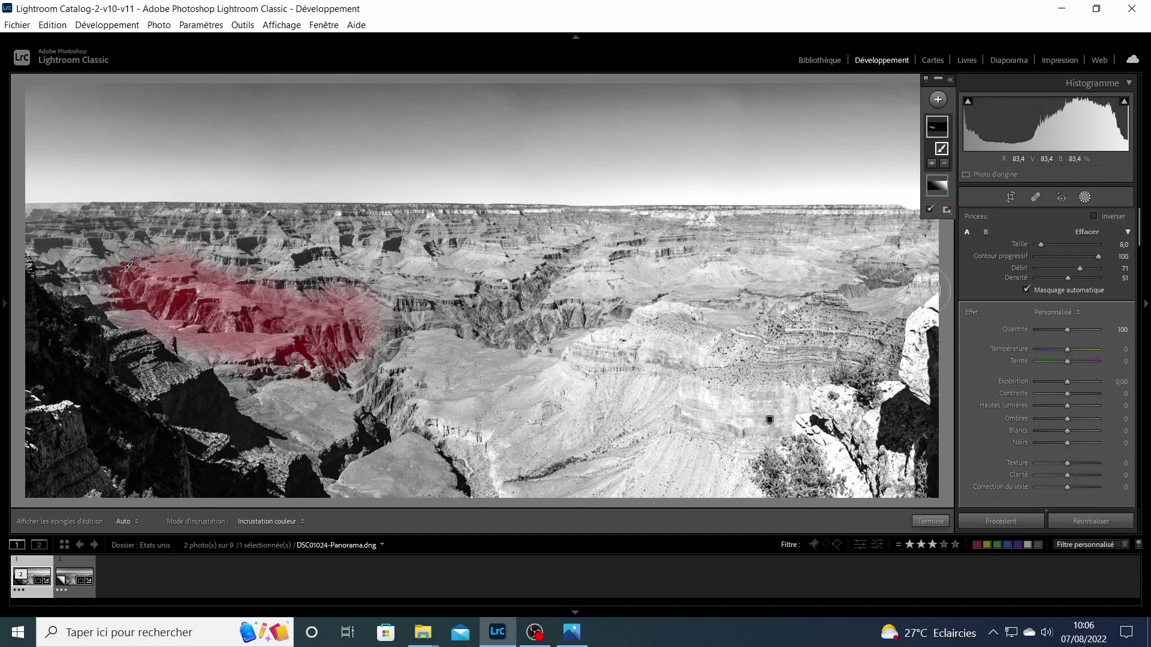
pyautogui.click(929, 209)
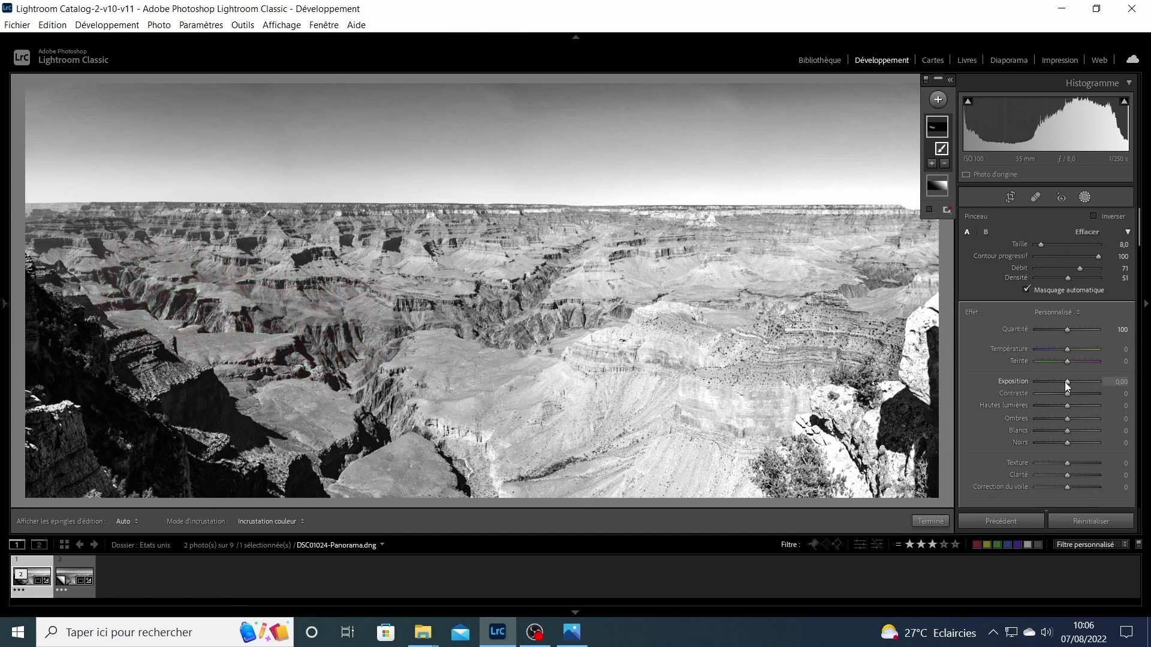
# - Set Exposition to −0,94 and Noirs to 2 on the brush mask, and inspect the darkened cliffs without the edit pins
pyautogui.moveTo(1067, 386); pyautogui.dragTo(1059, 383)
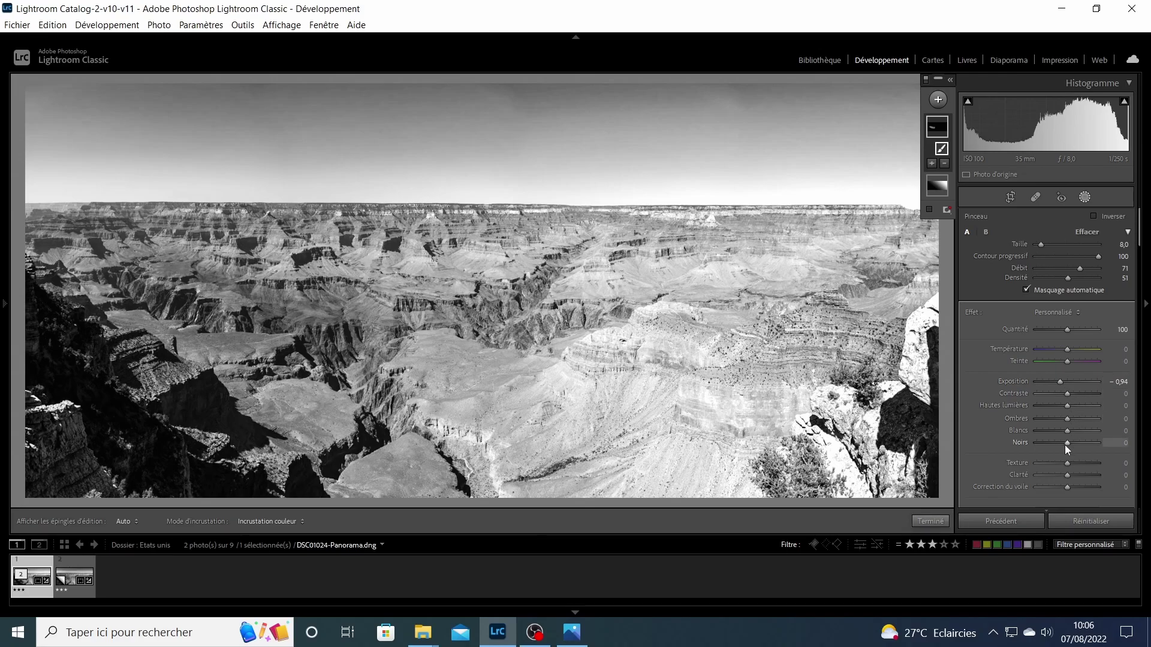
pyautogui.moveTo(1066, 444); pyautogui.dragTo(1068, 440)
pyautogui.press('h')
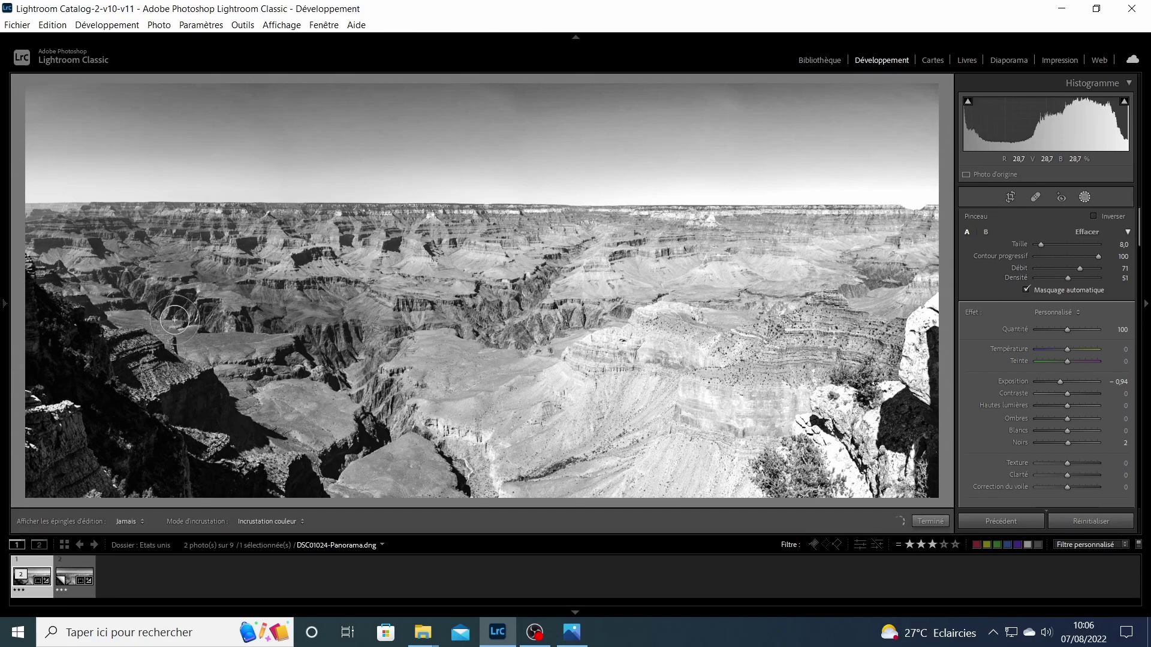
pyautogui.moveTo(305, 316); pyautogui.dragTo(301, 301)
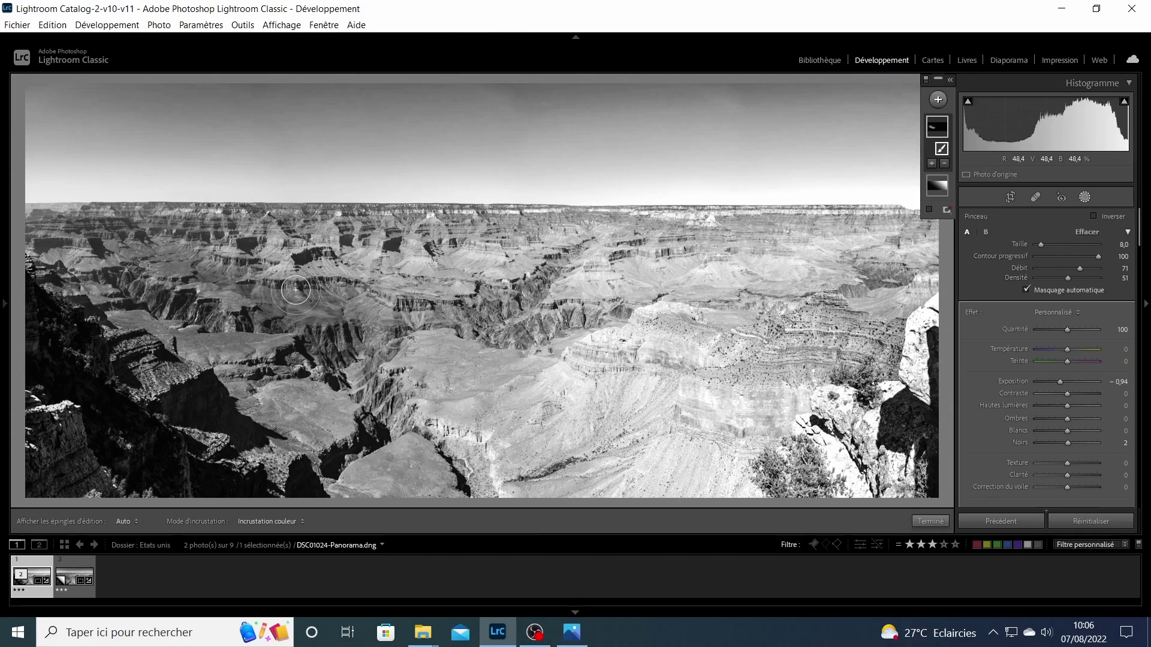
pyautogui.moveTo(132, 294)
pyautogui.mouseDown()
pyautogui.moveTo(103, 271)
pyautogui.moveTo(194, 301)
pyautogui.moveTo(251, 351)
pyautogui.mouseUp()
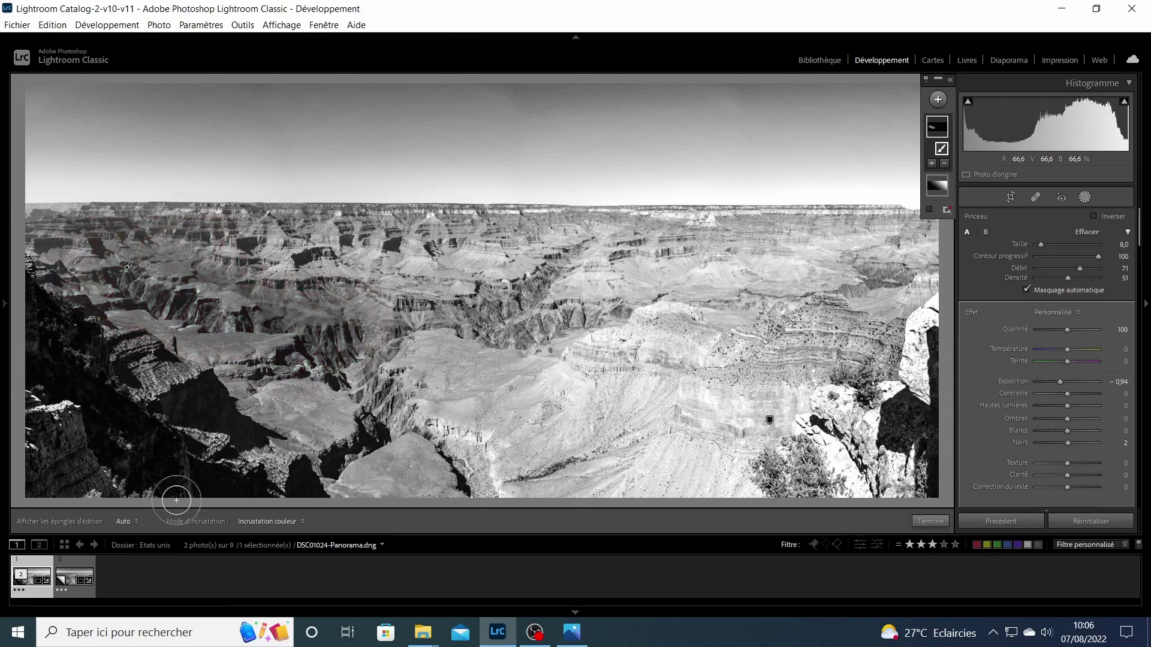
# - Compare the photo with its virtual copy Copie 1, return to the first photo, review its basic settings and close the masking tool
pyautogui.click(78, 580)
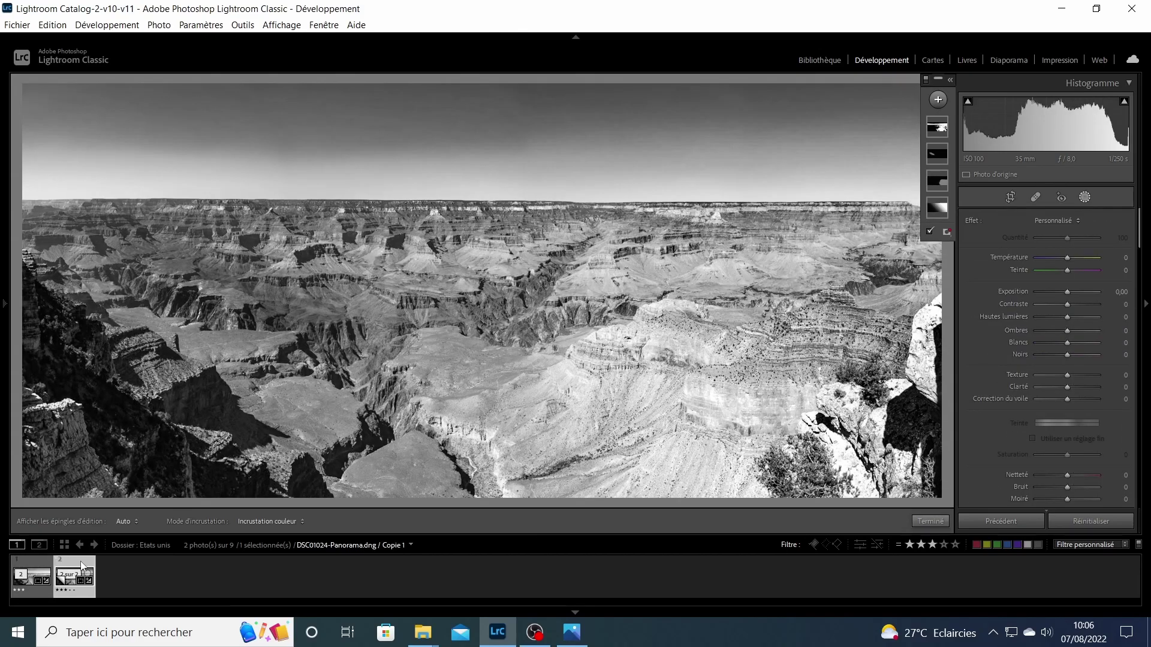
pyautogui.click(39, 567)
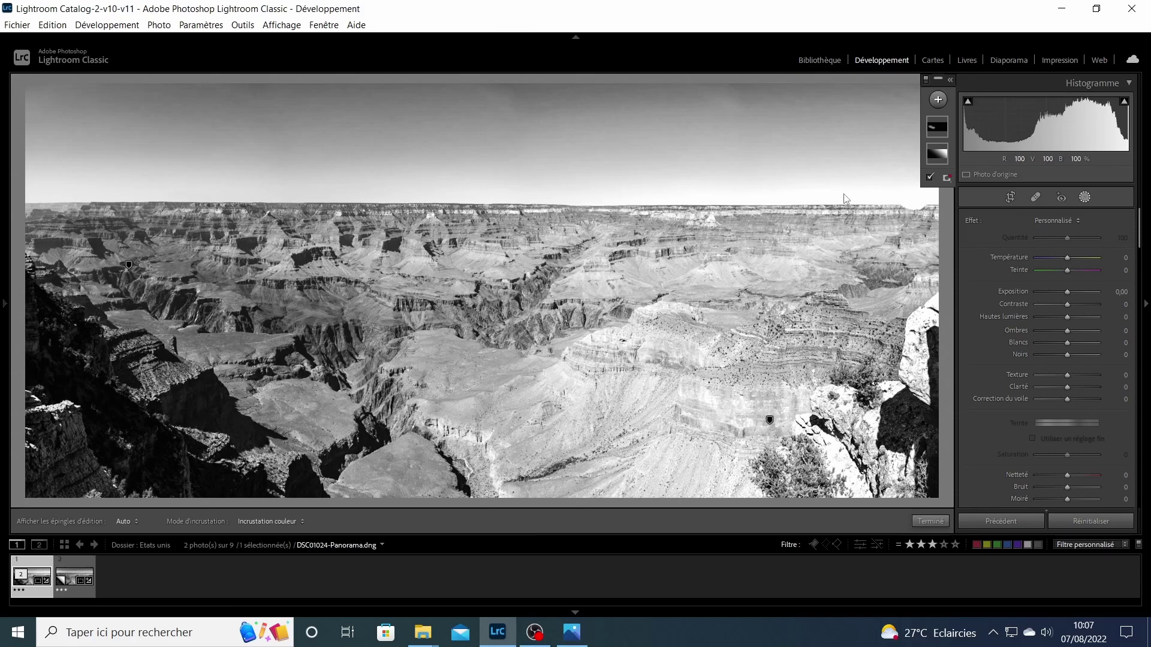
pyautogui.moveTo(1140, 228); pyautogui.dragTo(1149, 284)
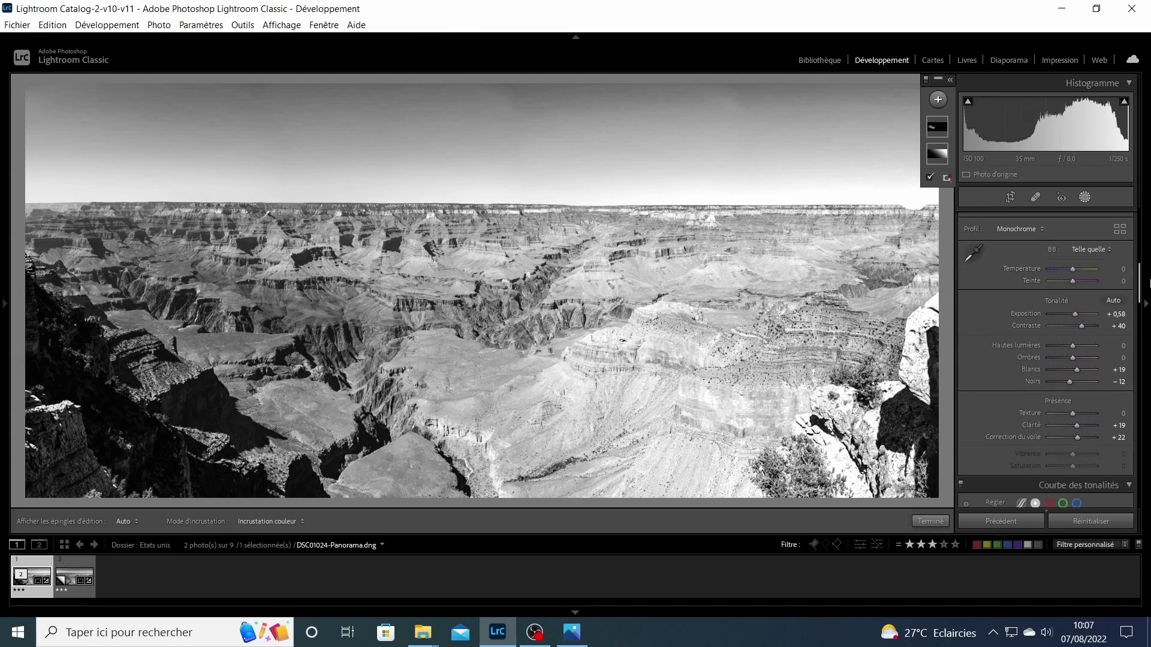
pyautogui.click(1084, 196)
# - Try a yellow-orange tint on the midtones in Color Grading, first with hue 52 and saturation 29, and reset the midtones wheel
pyautogui.moveTo(1142, 286); pyautogui.dragTo(1146, 321)
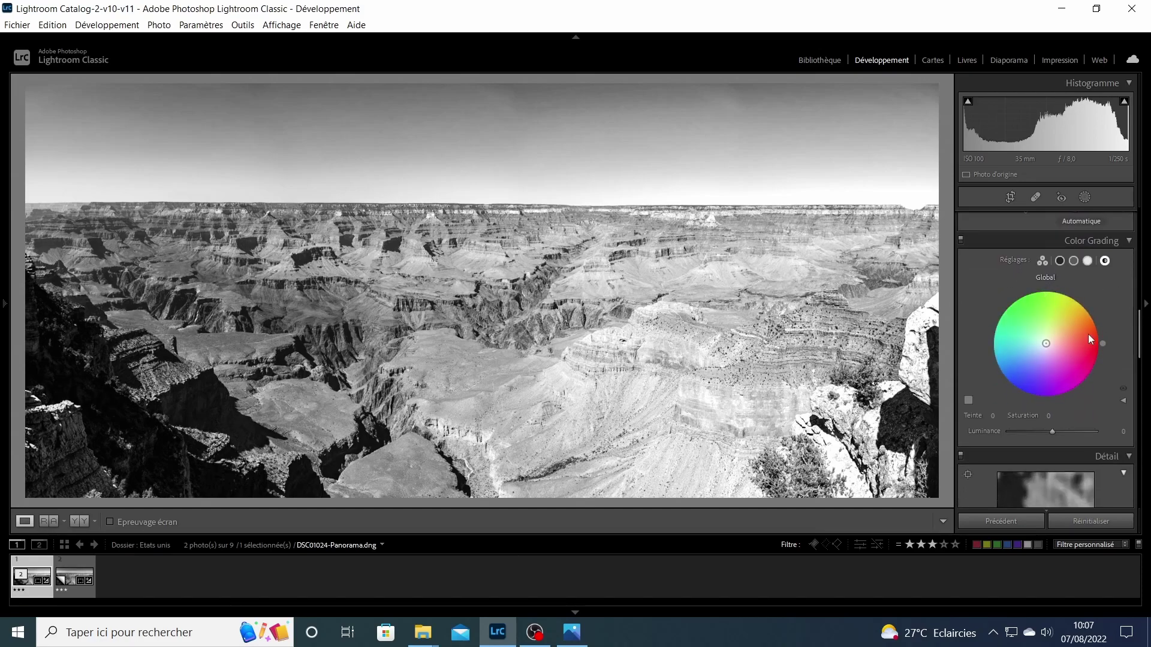
pyautogui.click(1059, 260)
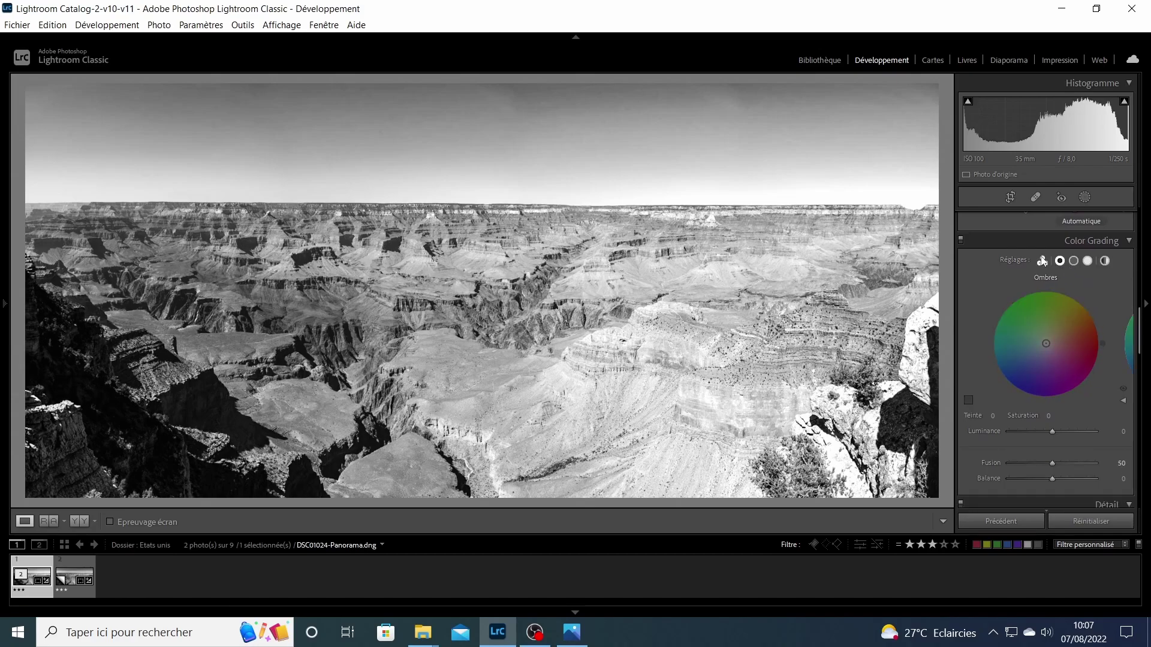
pyautogui.click(1042, 261)
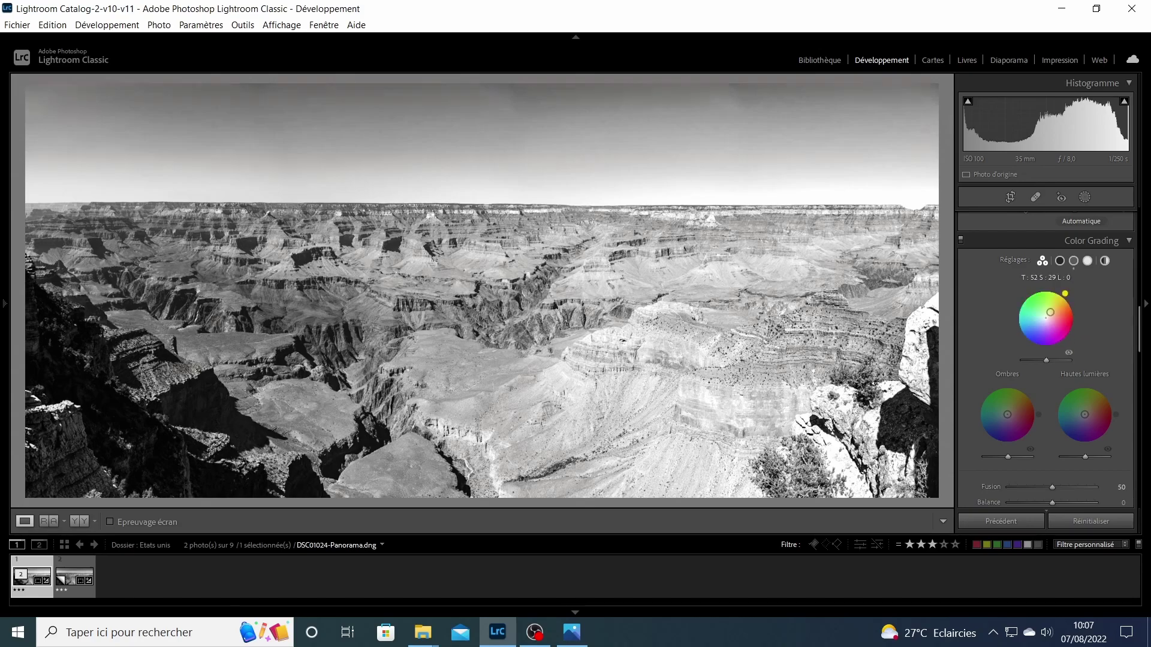
pyautogui.moveTo(1046, 317); pyautogui.dragTo(1051, 313)
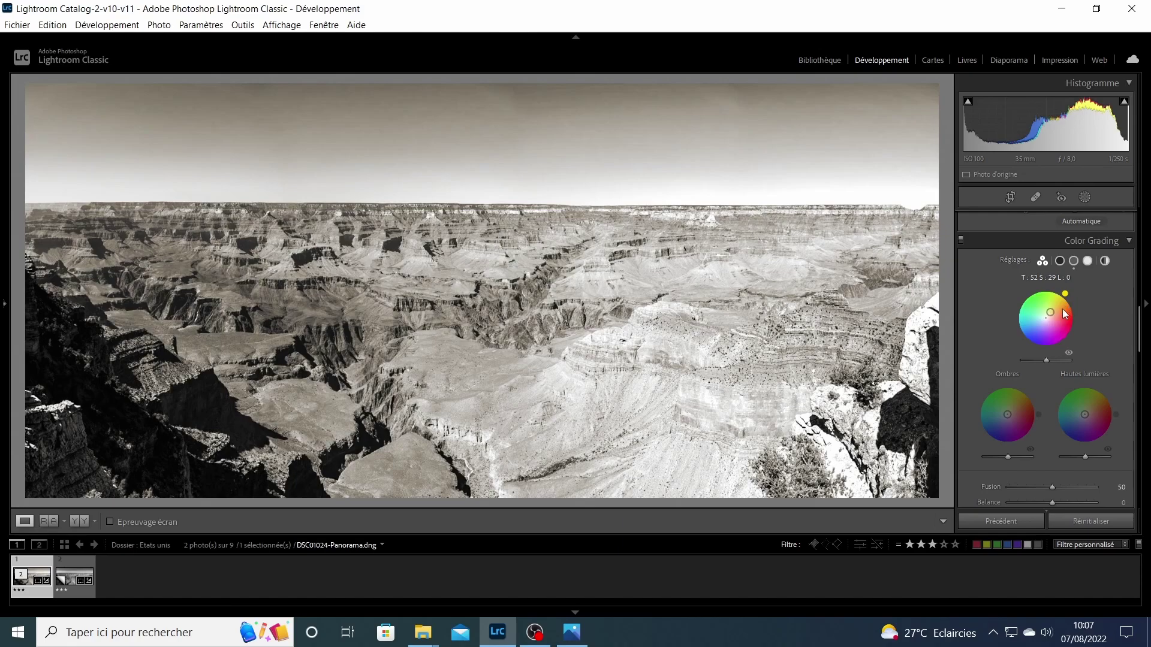
pyautogui.moveTo(1053, 314); pyautogui.dragTo(1052, 309)
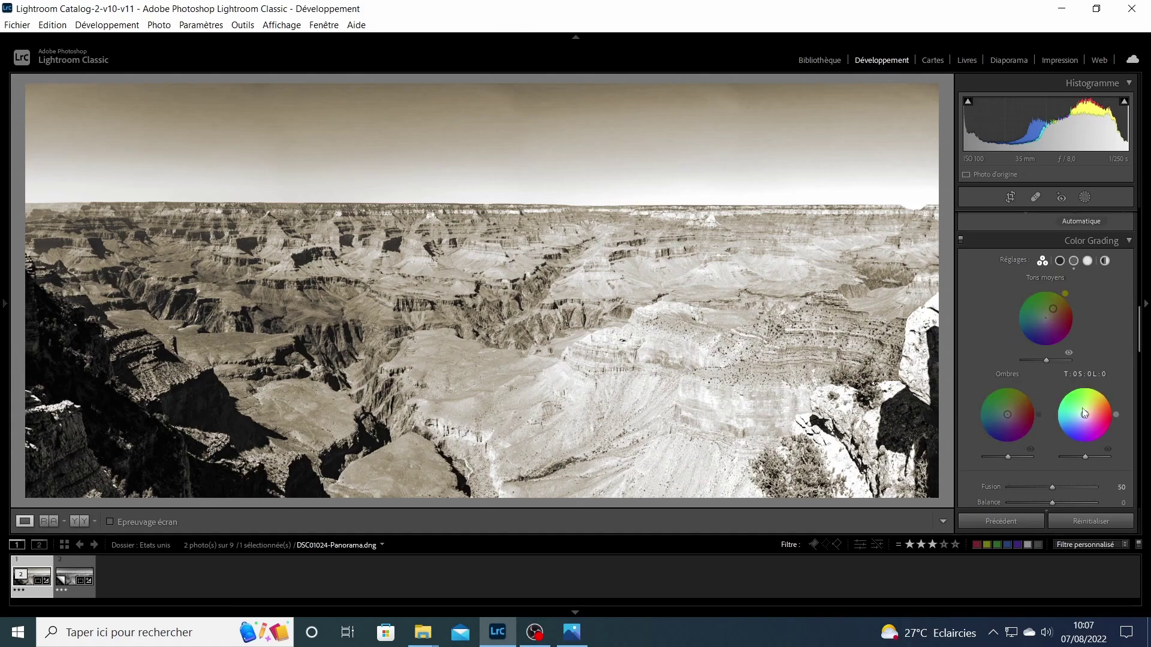
pyautogui.click(1046, 319)
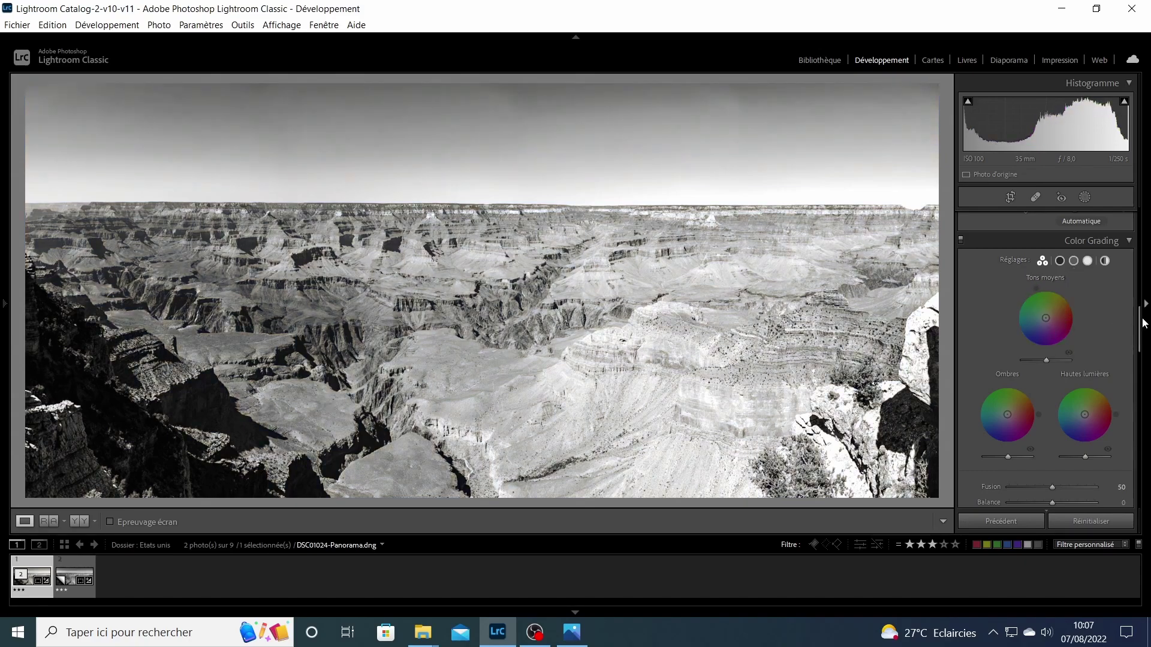
# - Try Bleu at +33 in the black-and-white mix to lighten the sky, and reset it
pyautogui.moveTo(1138, 323); pyautogui.dragTo(1137, 273)
pyautogui.scroll(-2, 1084, 331)
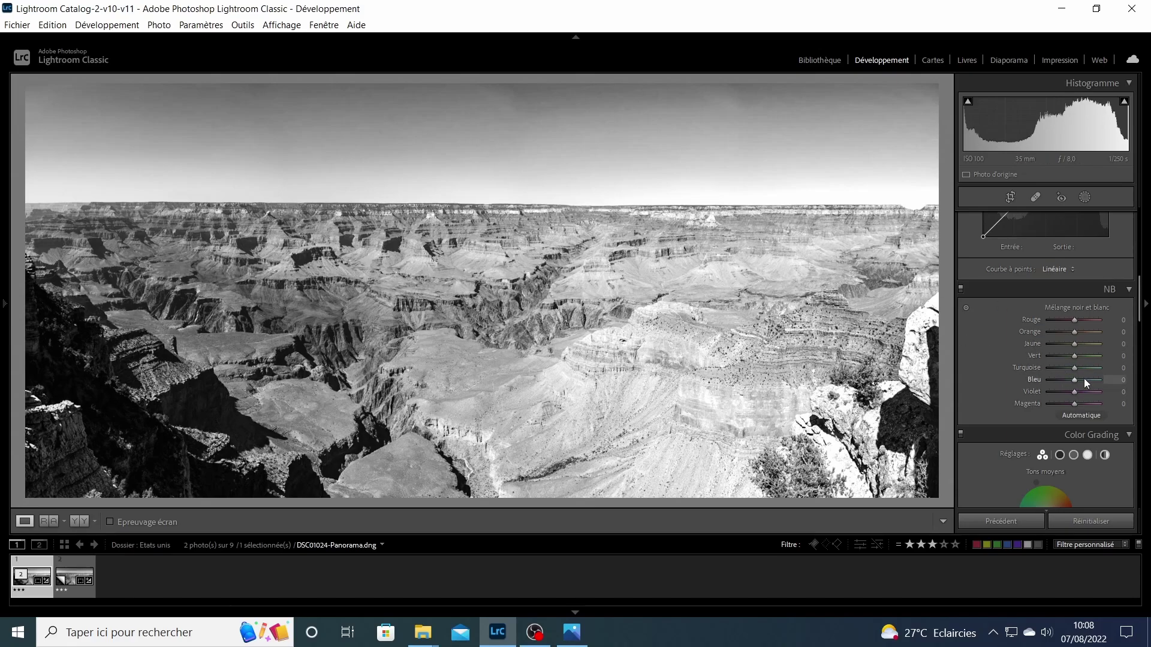
pyautogui.moveTo(1073, 380); pyautogui.dragTo(1081, 390)
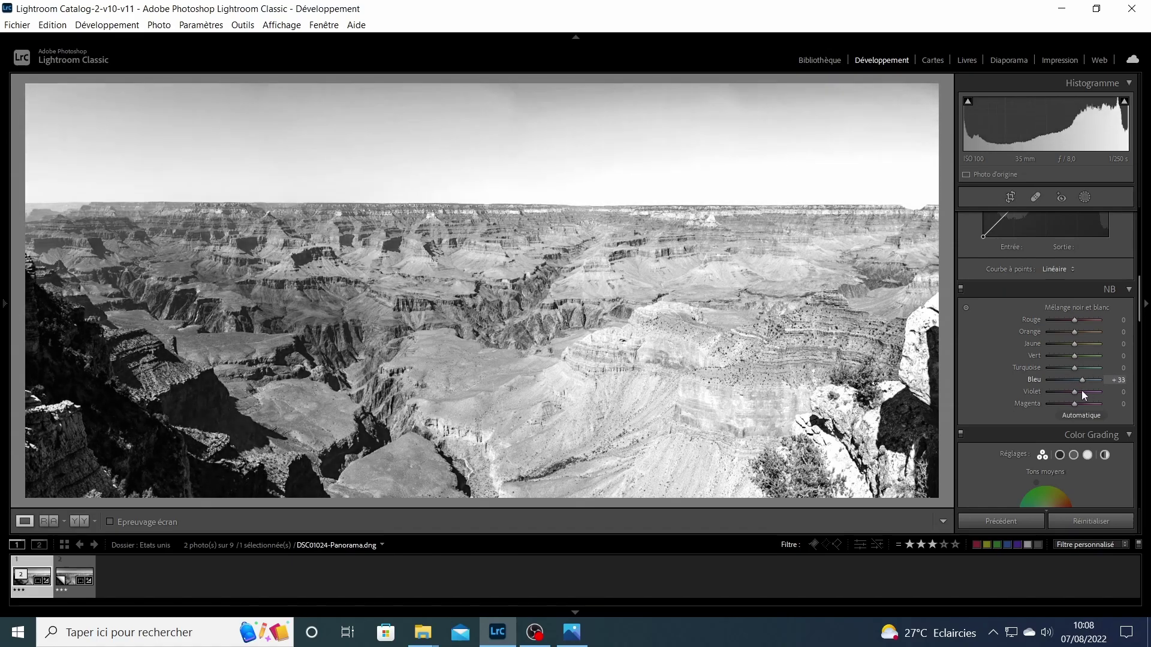
pyautogui.doubleClick(1037, 377)
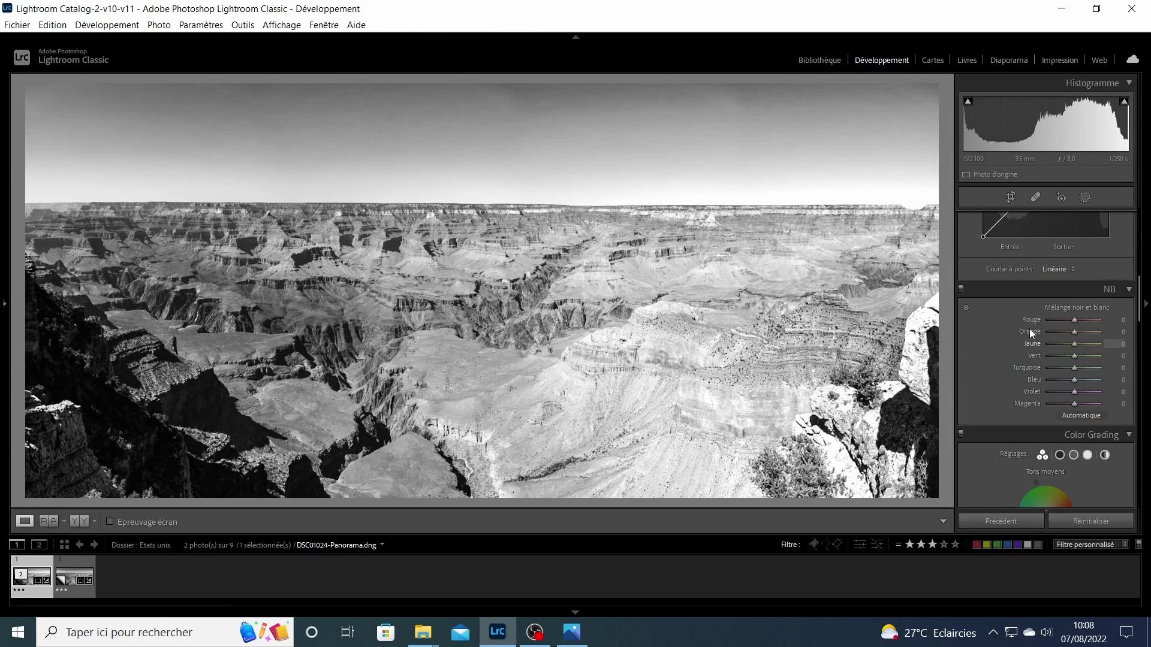
# - Brighten the rocky slope with the black-and-white mix's targeted adjustment, to Orange +57 and Jaune +32, and compare with the original photo
pyautogui.click(966, 308)
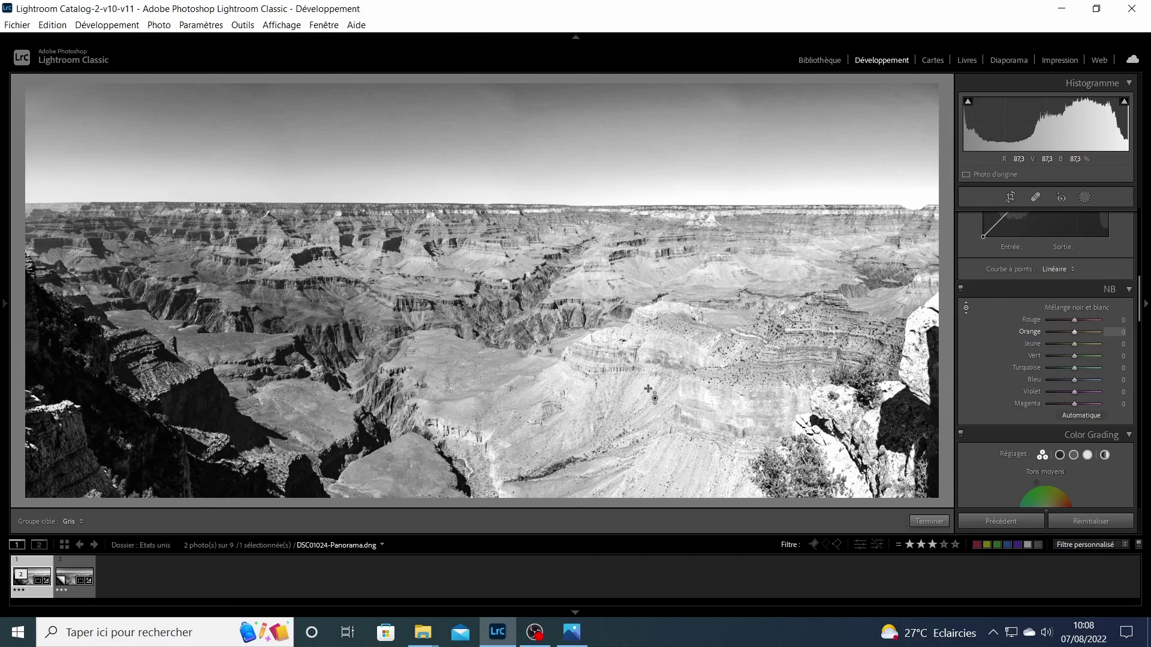
pyautogui.moveTo(622, 340); pyautogui.dragTo(622, 305)
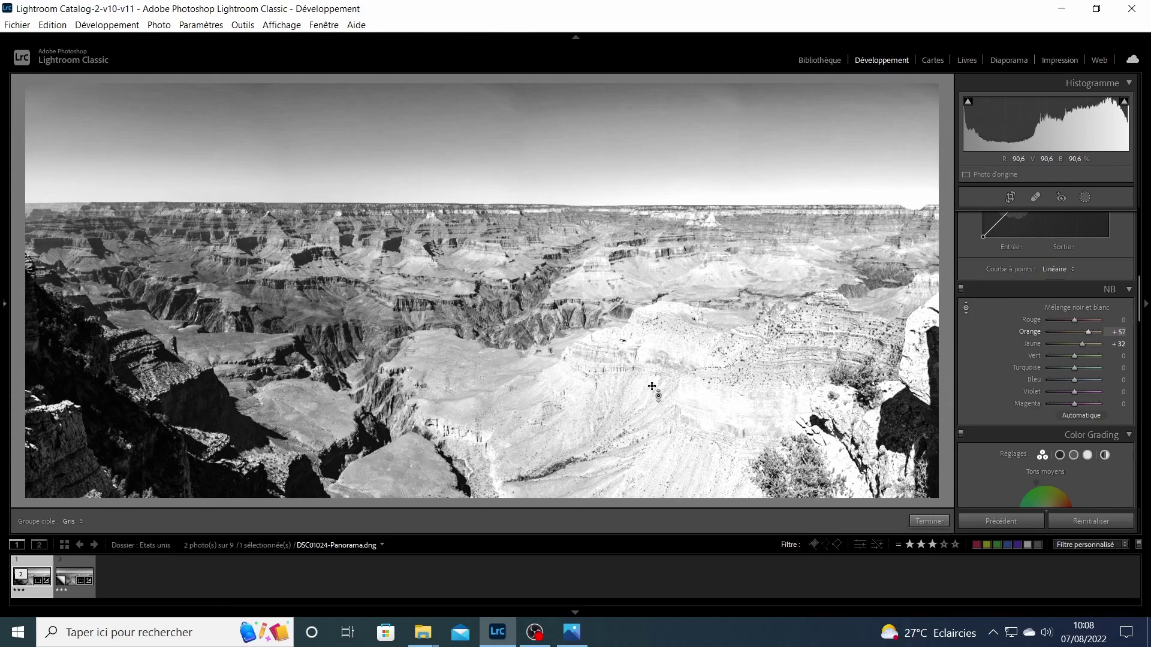
pyautogui.press('\\')
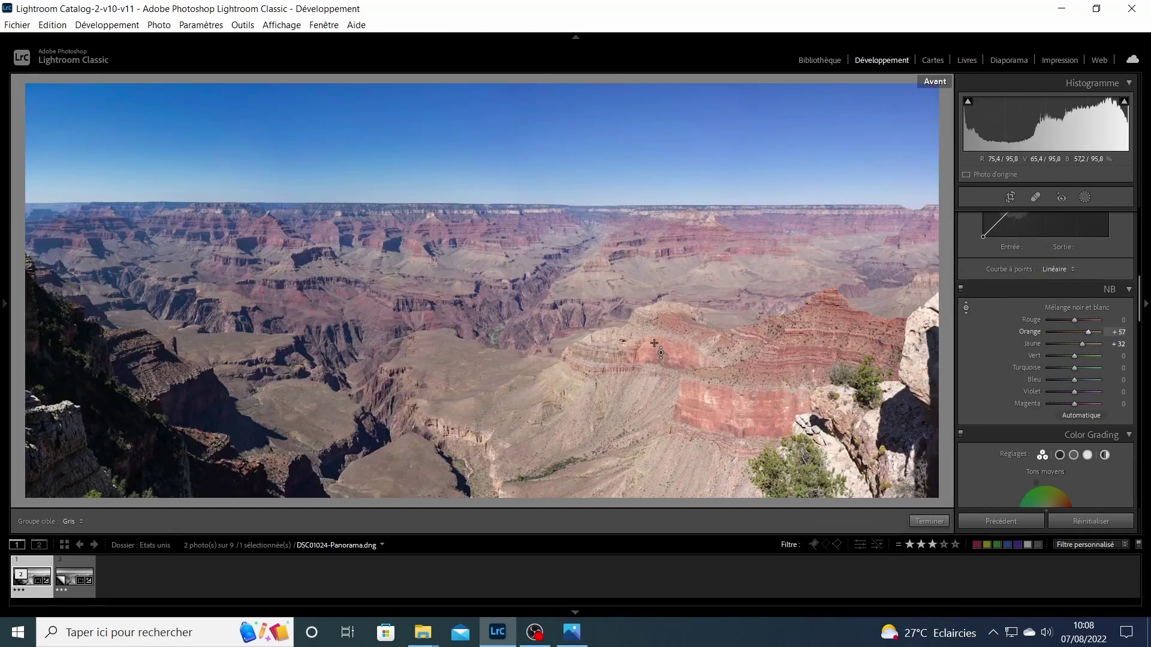
pyautogui.press('\\')
# - Darken the red rock layers with the targeted adjustment to Rouge −4 and Orange +21, and compare the photo without and with the mix
pyautogui.moveTo(773, 326); pyautogui.dragTo(774, 349)
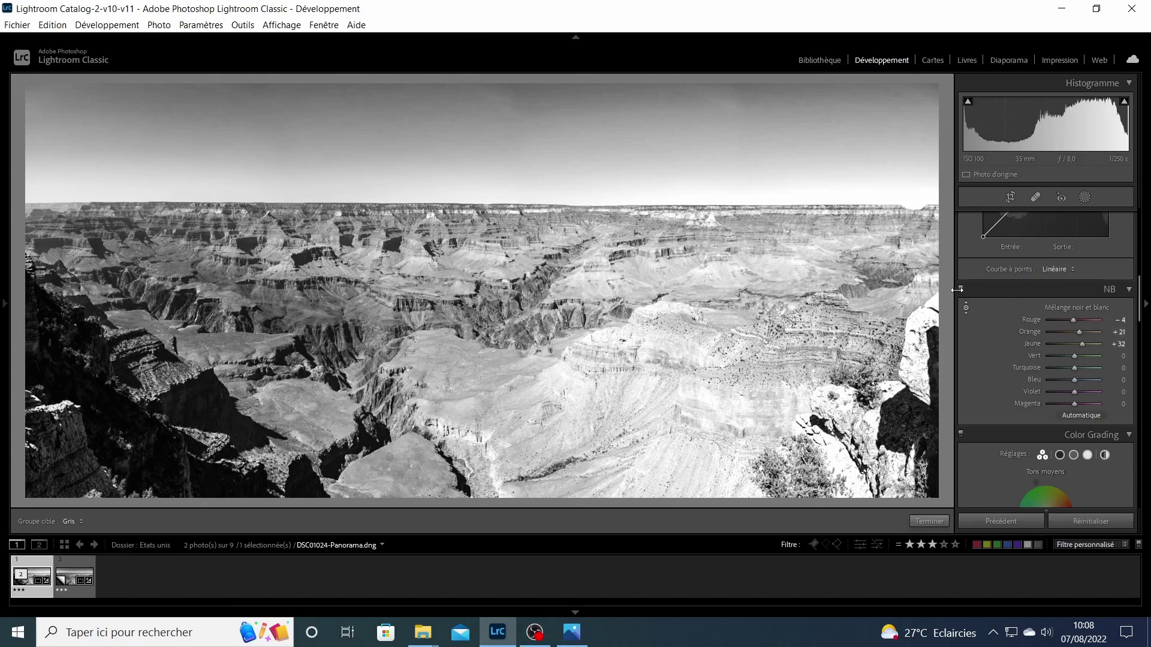
pyautogui.click(960, 289)
pyautogui.click(960, 289)
# - Sharpen the photo with Gain 30 and Masquage 77, using the black-and-white mask preview to exclude the sky
pyautogui.moveTo(1138, 298); pyautogui.dragTo(1142, 382)
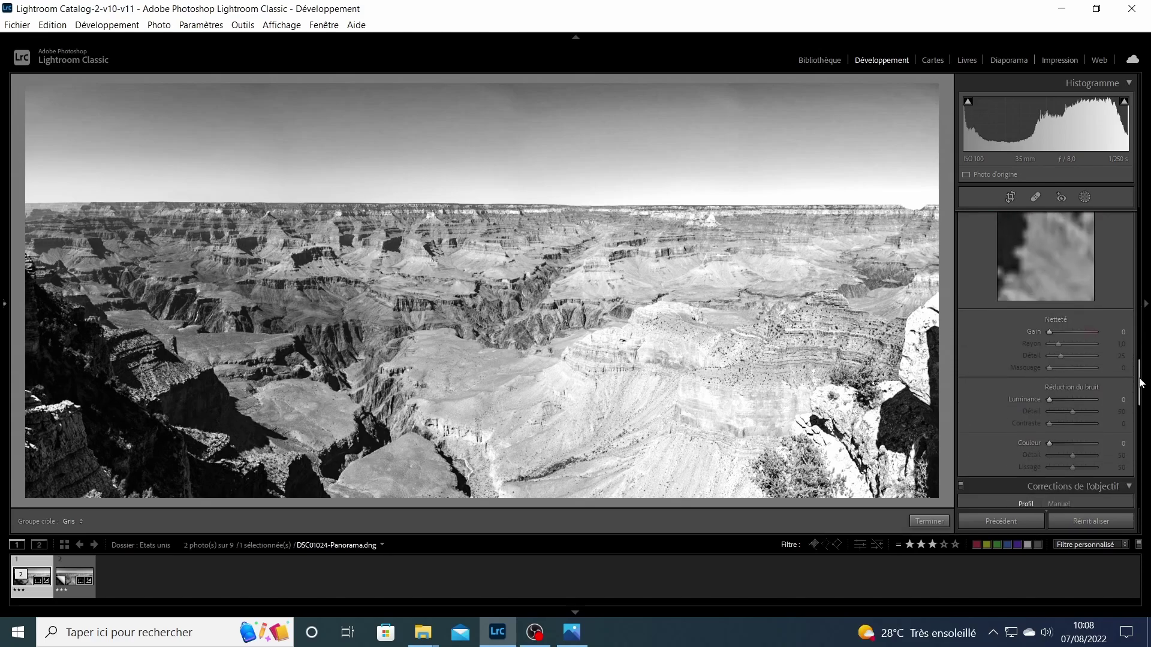
pyautogui.click(1115, 333)
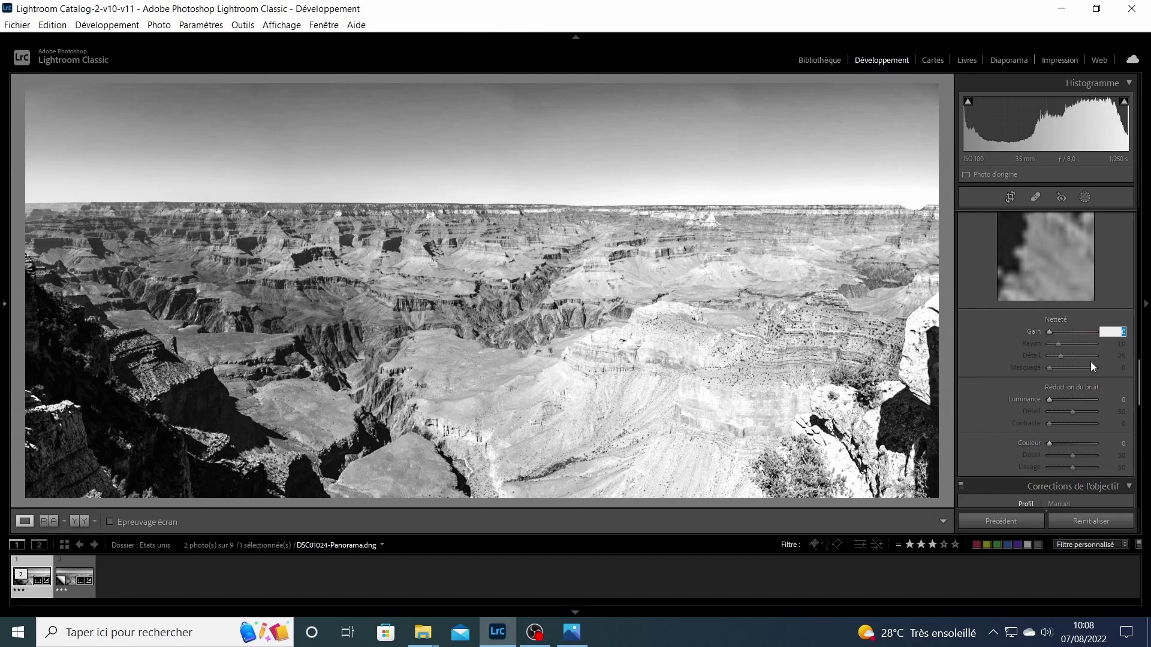
pyautogui.write('30')
pyautogui.press('Return')
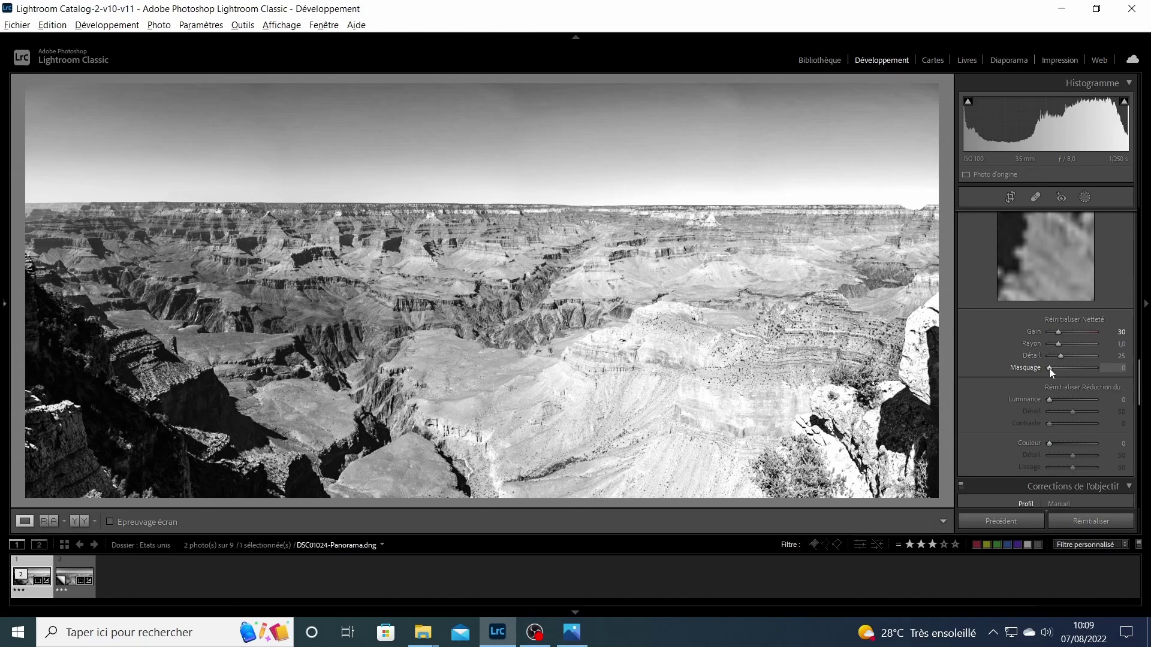
pyautogui.moveTo(1049, 368); pyautogui.dragTo(1049, 368)
pyautogui.moveTo(1051, 367); pyautogui.dragTo(1085, 367)
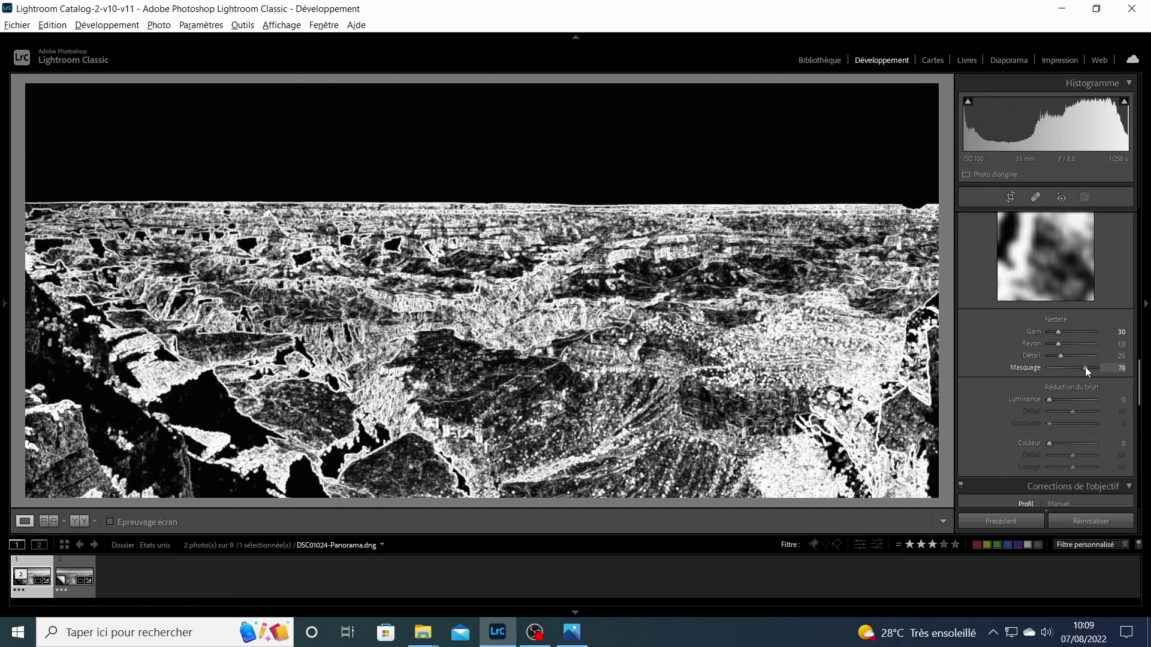
pyautogui.moveTo(1085, 367); pyautogui.dragTo(1084, 367)
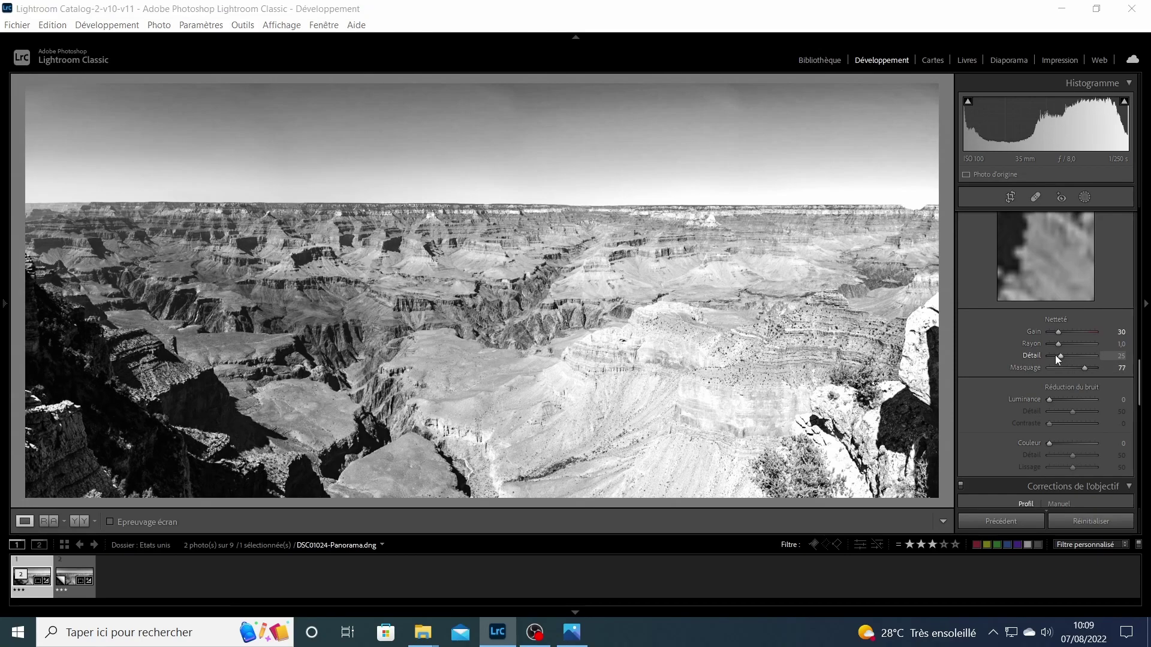
# - Export the black-and-white panorama to the hard disk as a quality 80 JPEG in ProPhoto RVB under a unique file name
pyautogui.hotkey('ctrl', 'shift', 'e')
pyautogui.scroll(-5, 1009, 157)
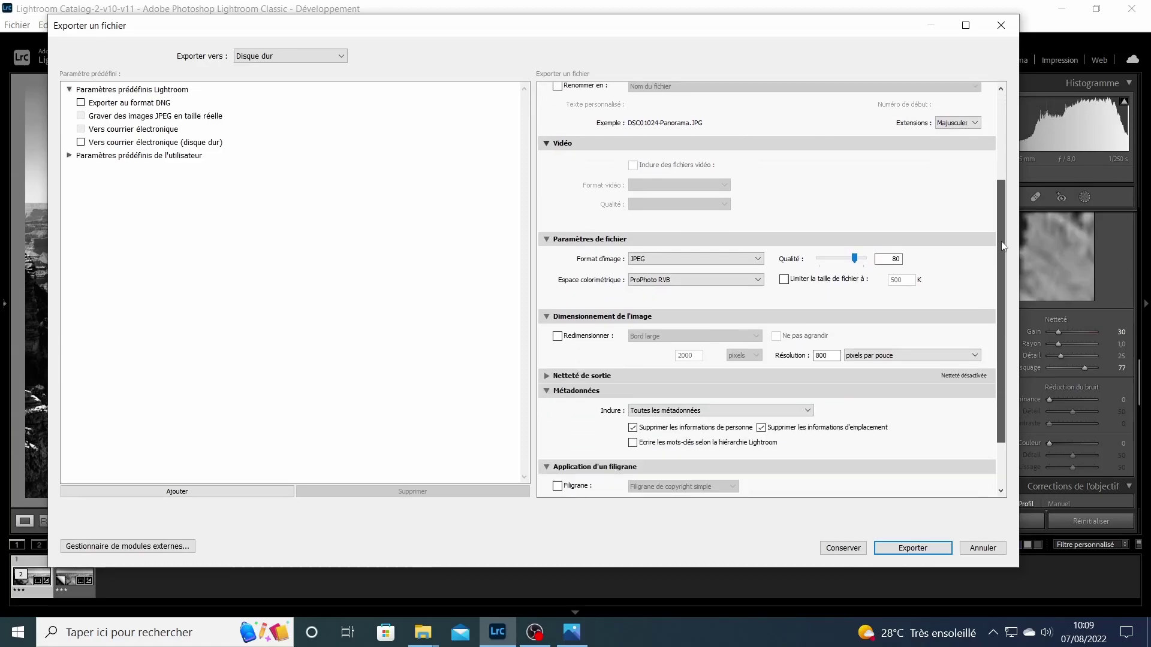
pyautogui.click(912, 548)
pyautogui.click(665, 400)
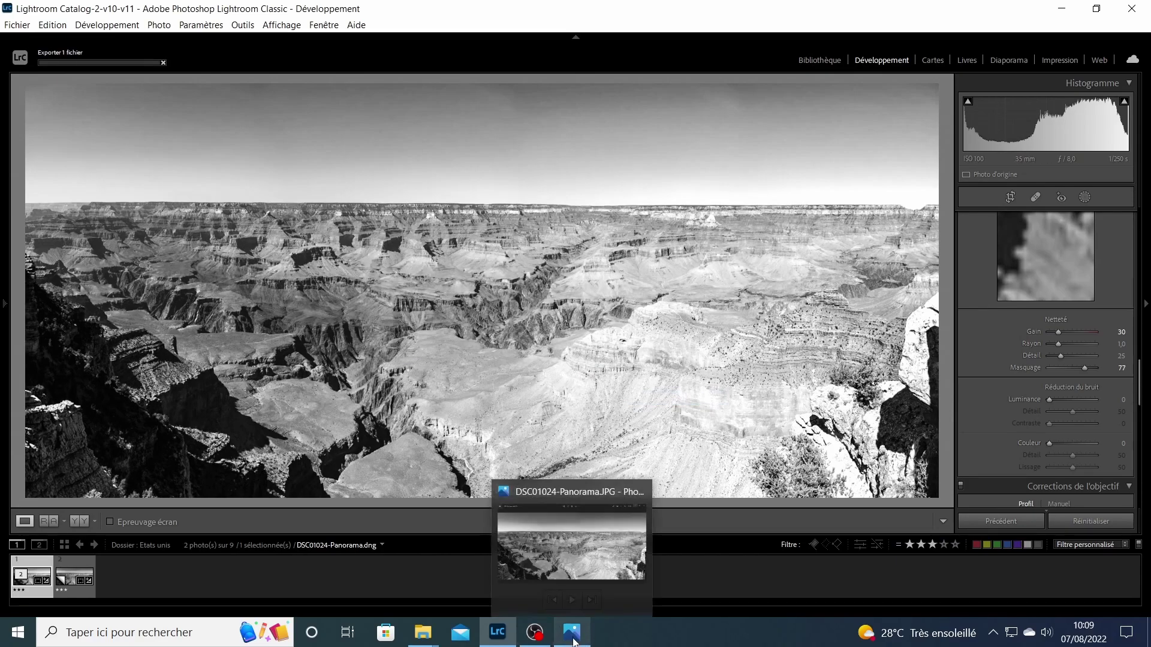
# - Switch to the Photos viewer, compare DSC01024-Panorama.JPG with the colour version DSC01024-Panorama-2.JPG, and close the viewer
pyautogui.click(573, 641)
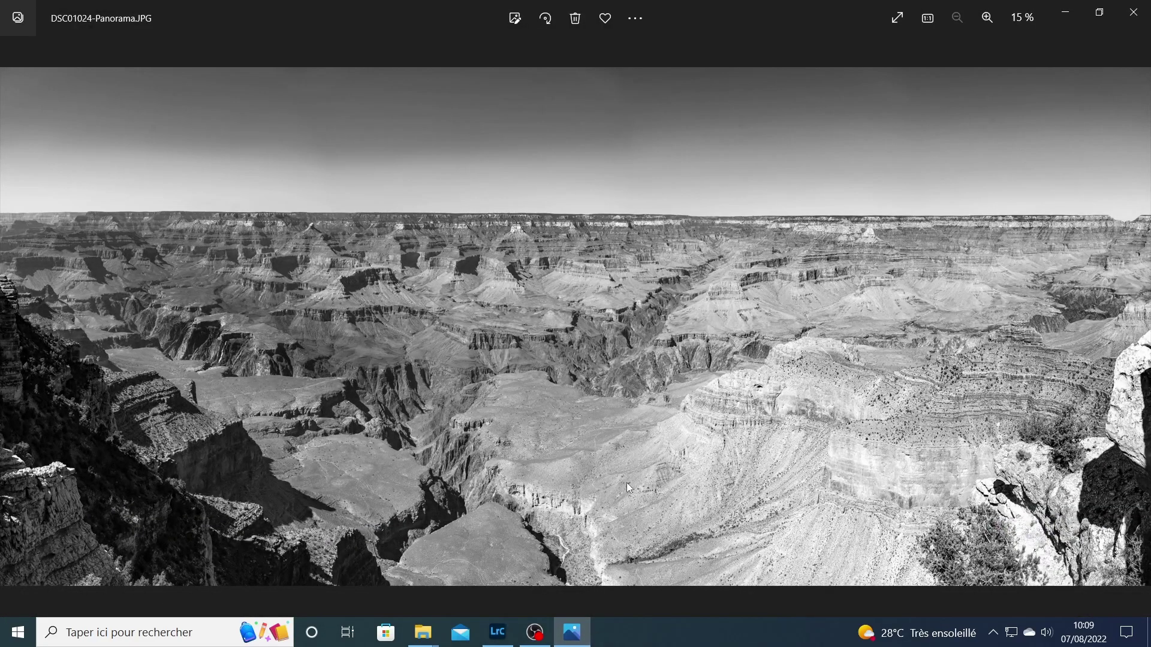
pyautogui.press('Right')
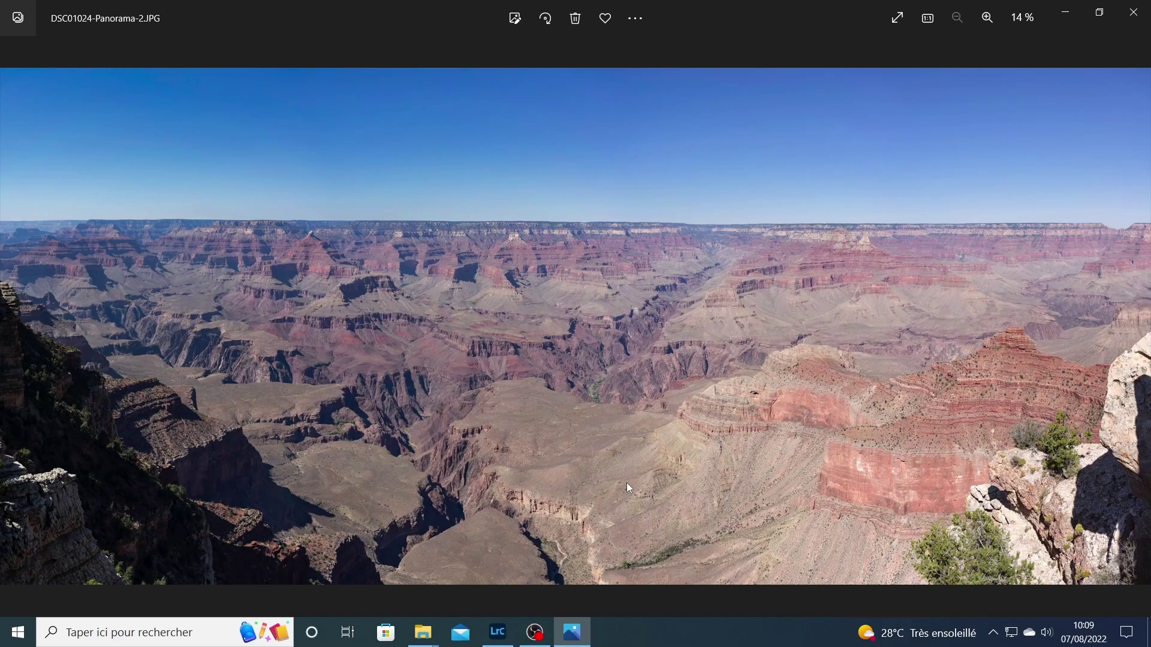
pyautogui.press('Left')
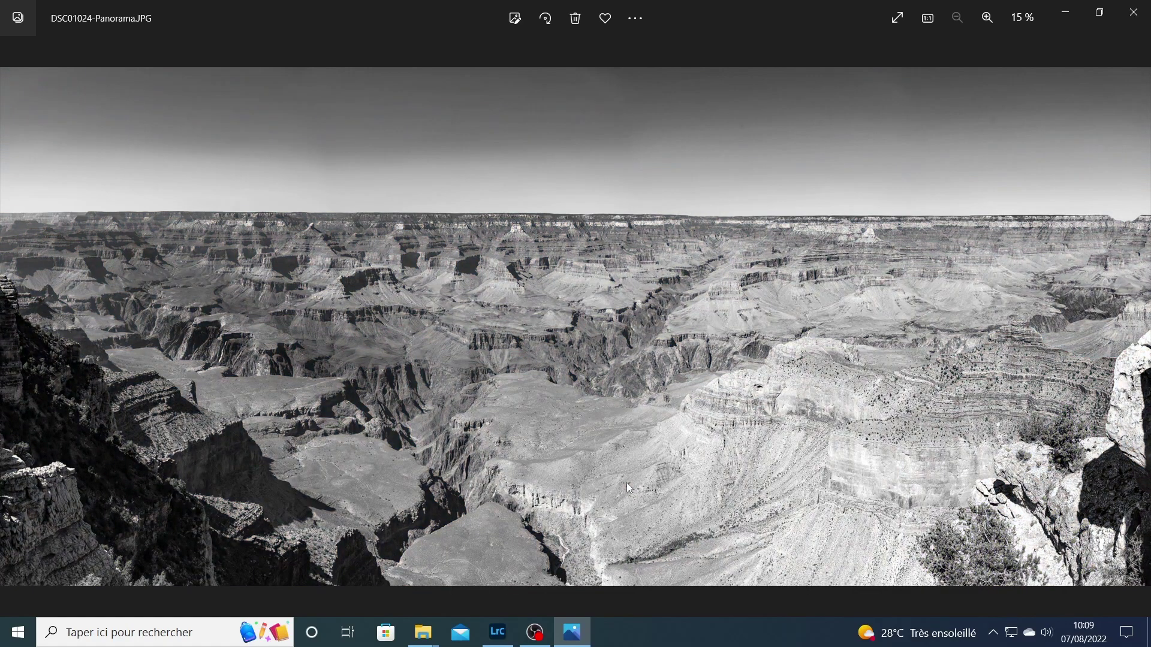
pyautogui.click(1133, 12)
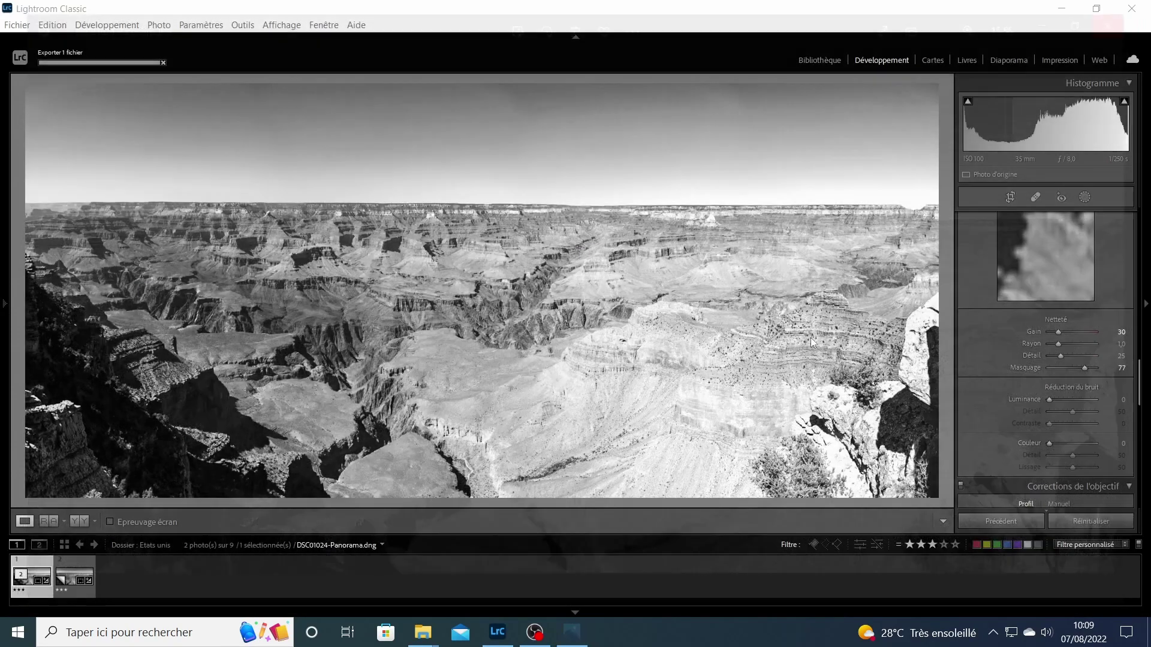
# - Open DSC01024-Panorama-3 from the Noir et blanc folder in File Explorer and compare it with the colour version DSC01024-Panorama-2
pyautogui.moveTo(423, 632)
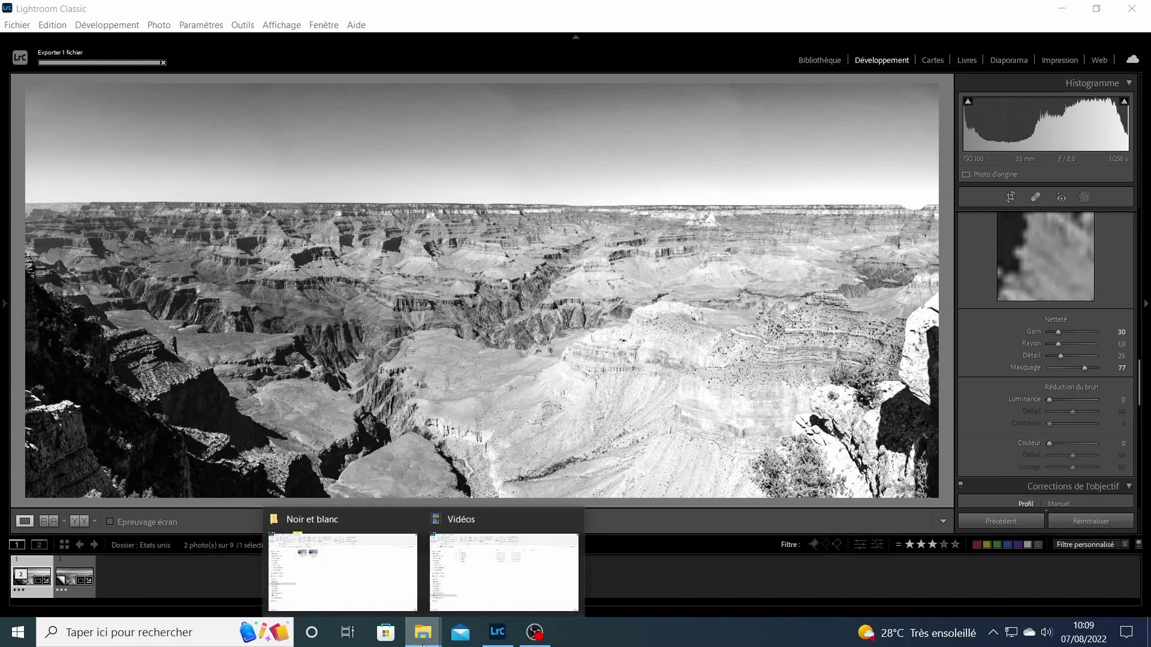
pyautogui.click(339, 572)
pyautogui.doubleClick(433, 179)
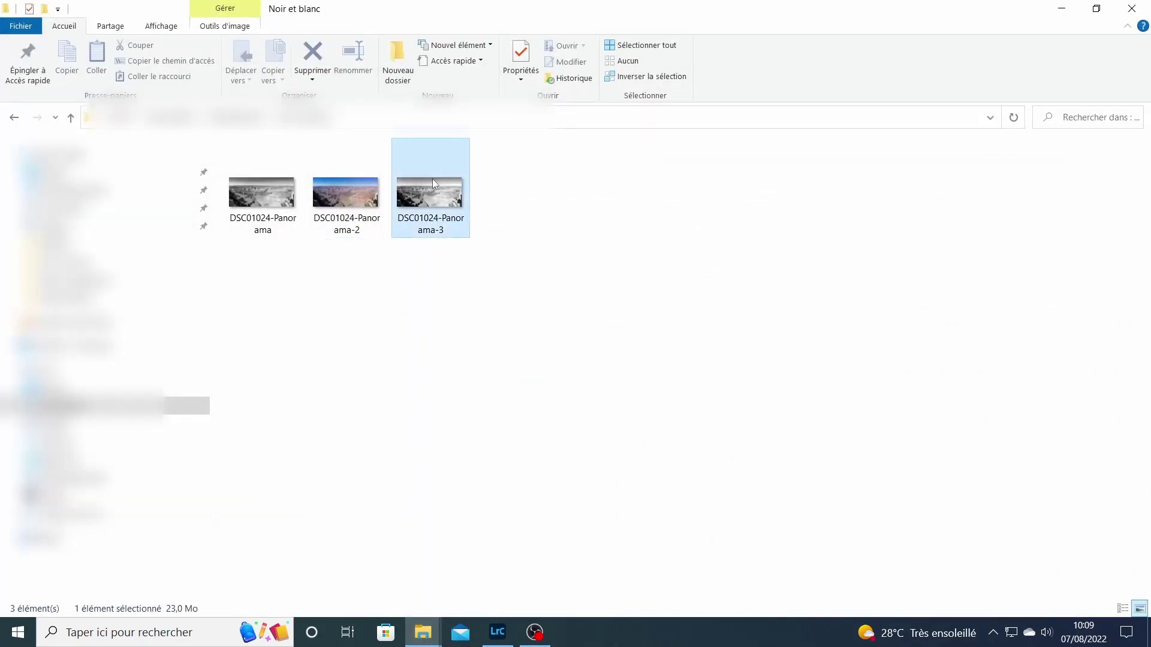
pyautogui.press('Left')
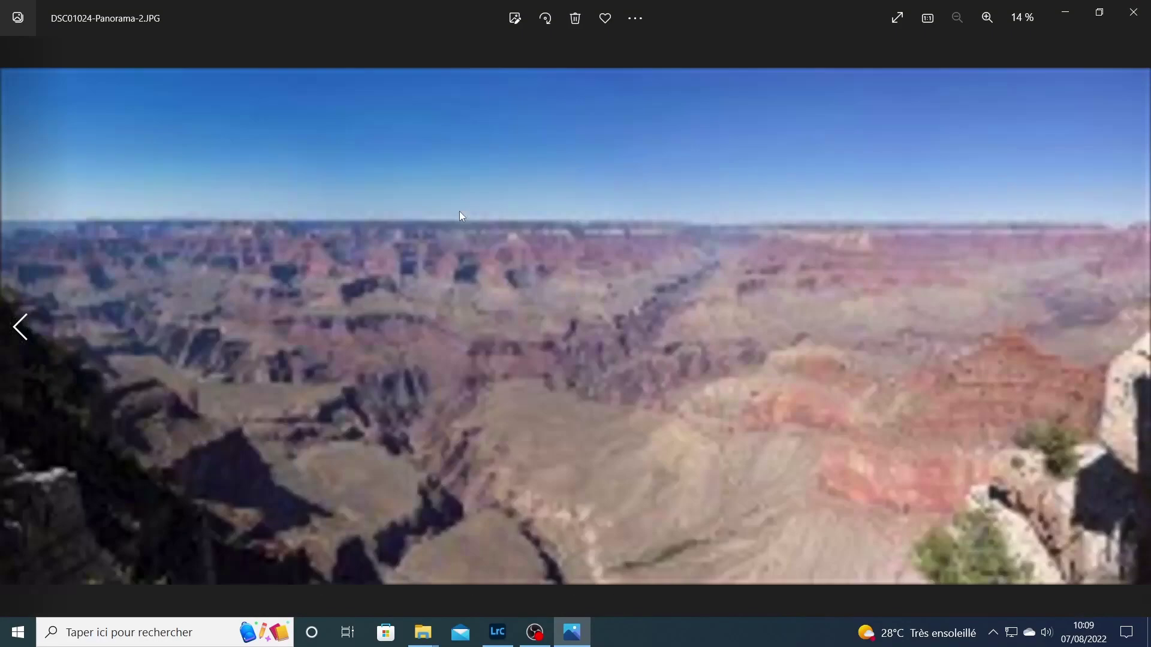
pyautogui.press('Right')
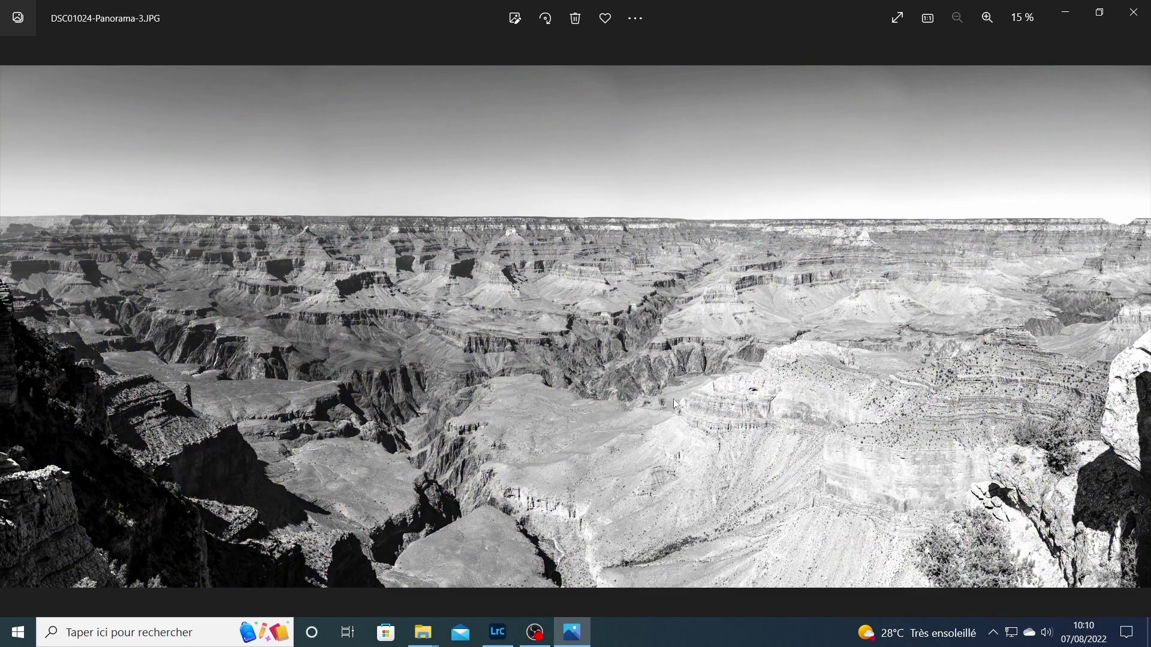
# - Examine the sharpness and tonal detail of the canyon's cliffs and gorge up close in DSC01024-Panorama-3.JPG, and return to the full image
pyautogui.click(986, 18)
pyautogui.click(987, 18)
pyautogui.click(987, 18)
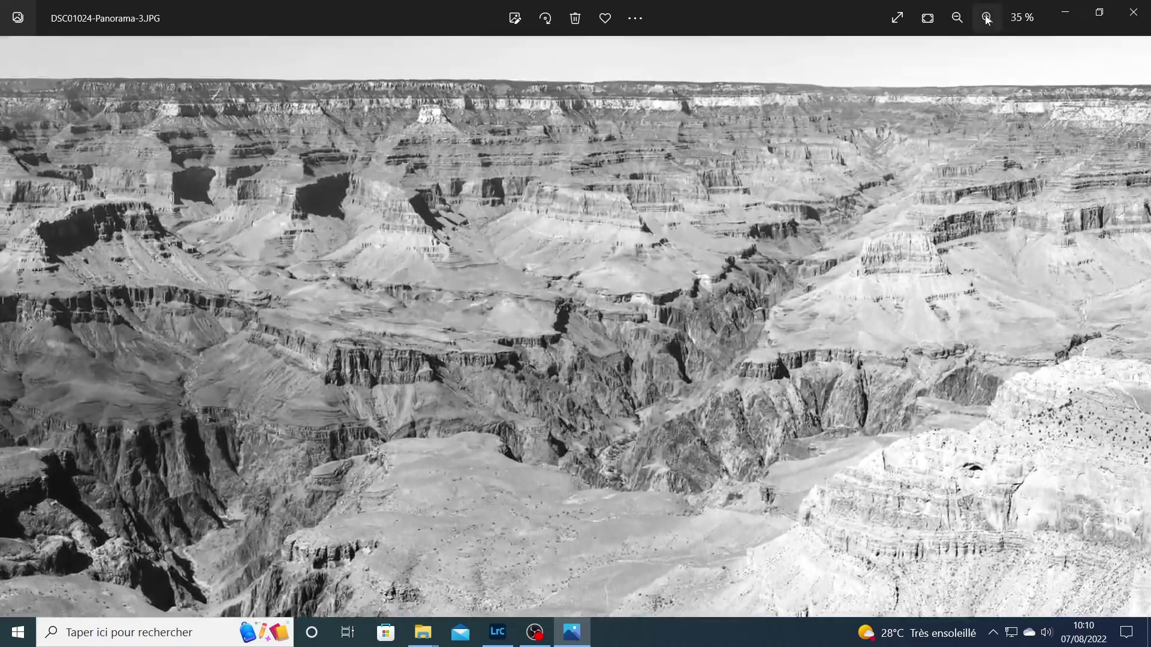
pyautogui.click(987, 18)
pyautogui.click(987, 18)
pyautogui.moveTo(680, 330); pyautogui.dragTo(661, 277)
pyautogui.moveTo(465, 335); pyautogui.dragTo(642, 280)
pyautogui.moveTo(493, 352); pyautogui.dragTo(599, 245)
pyautogui.moveTo(407, 336); pyautogui.dragTo(743, 412)
pyautogui.moveTo(895, 442); pyautogui.dragTo(646, 381)
pyautogui.click(957, 19)
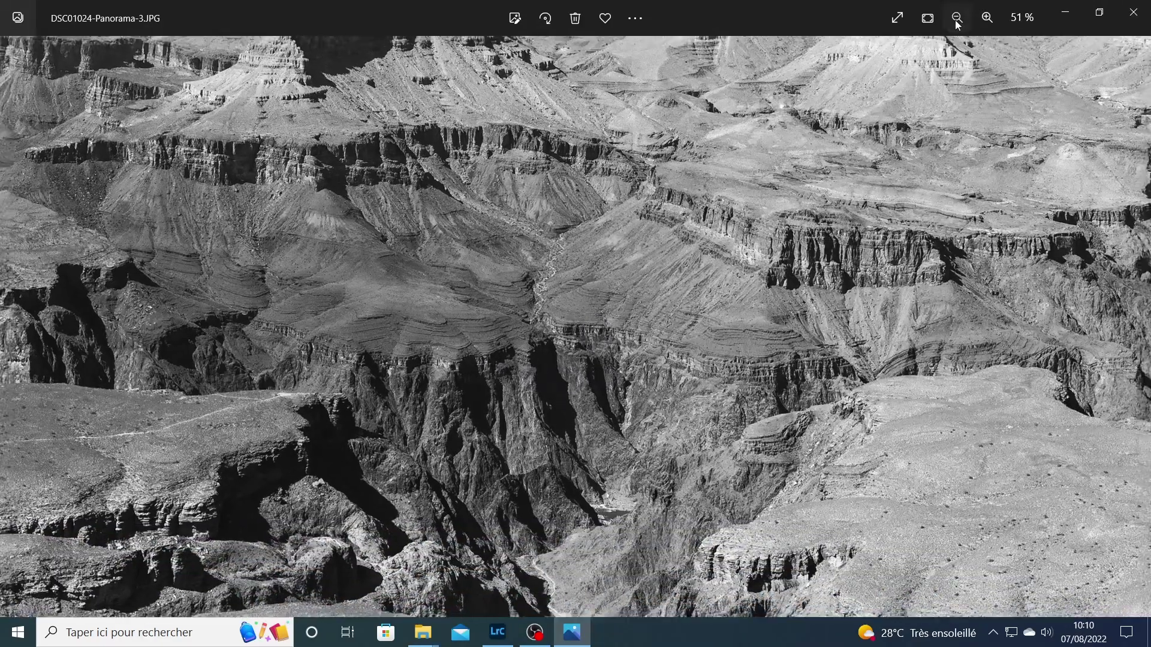
pyautogui.click(957, 19)
pyautogui.click(956, 19)
pyautogui.click(956, 19)
pyautogui.click(956, 19)
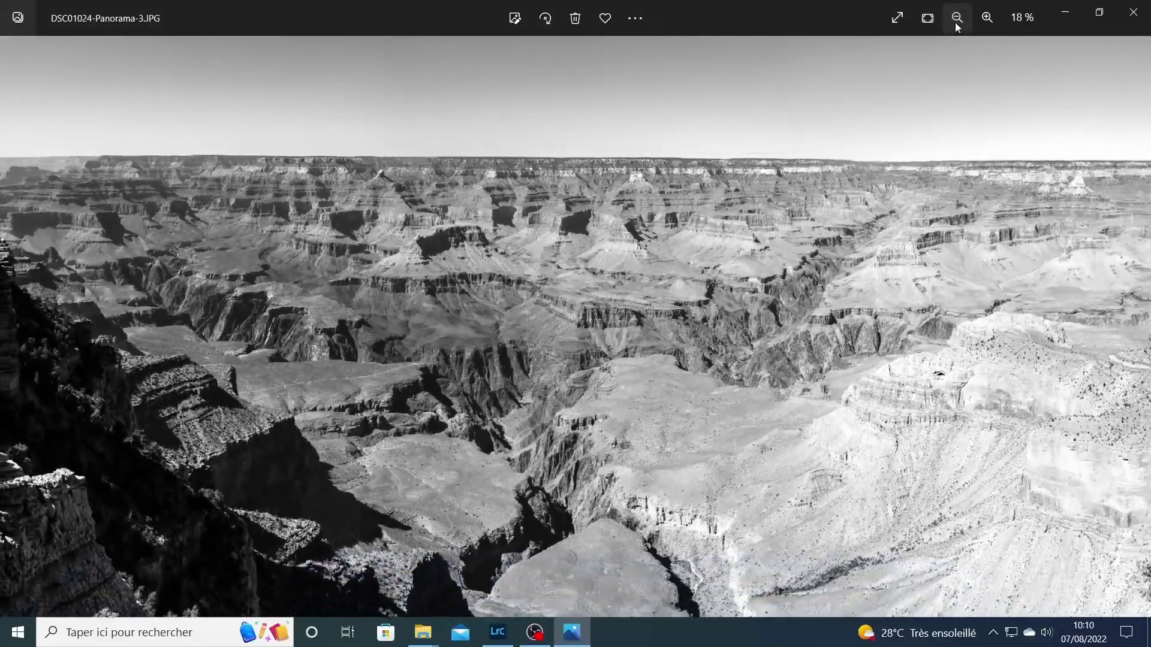
pyautogui.click(957, 19)
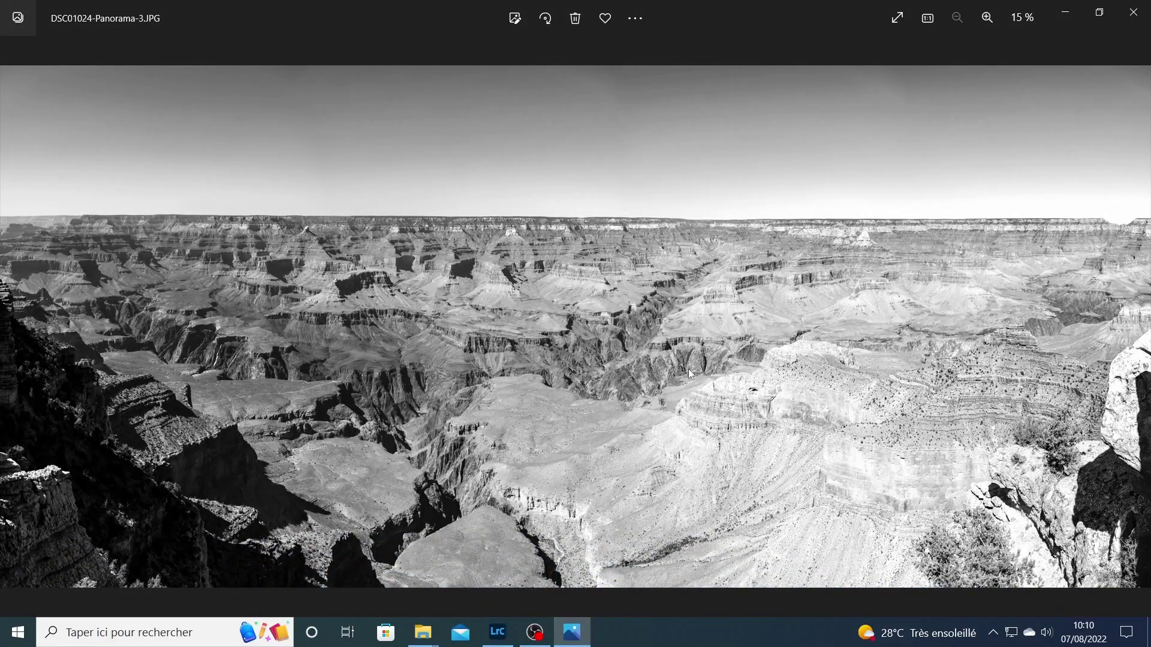